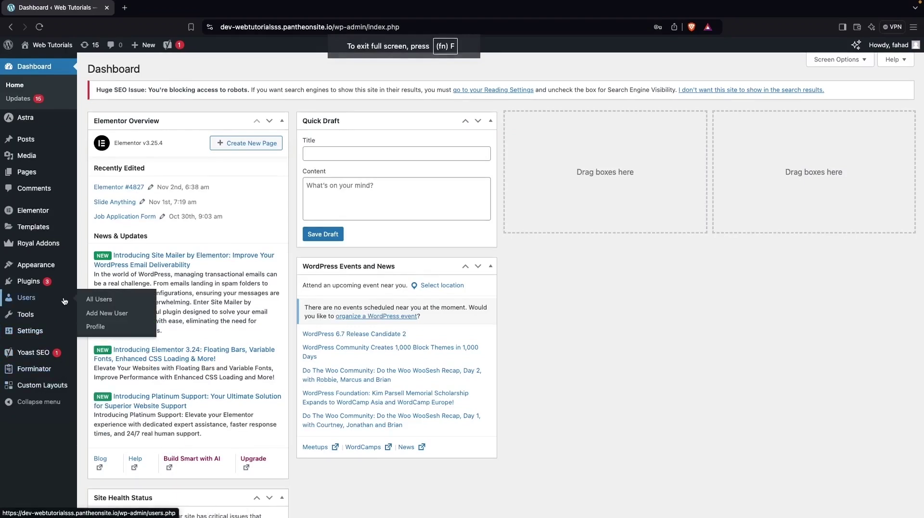
Step: Search the plugin directory for "Custom Layouts" and locate the Custom Layouts plugin by Code Amp
mouse_move(50, 283)
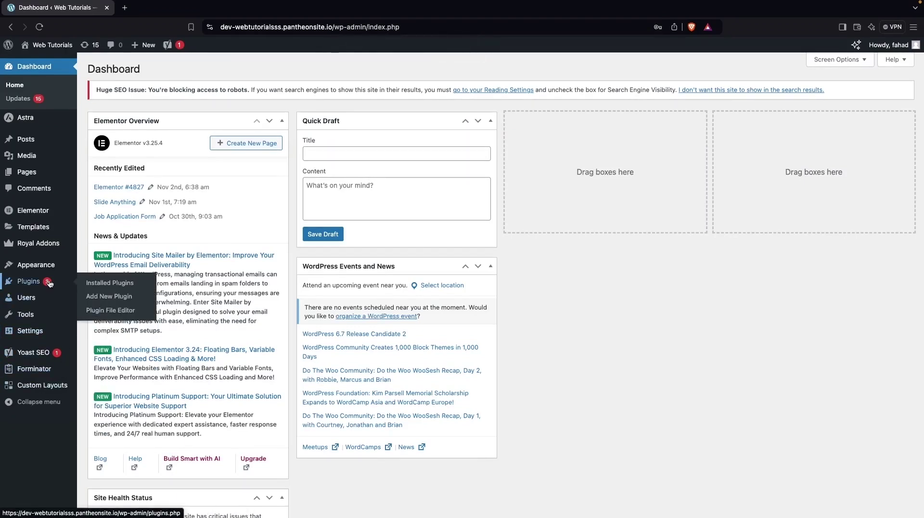
click(104, 297)
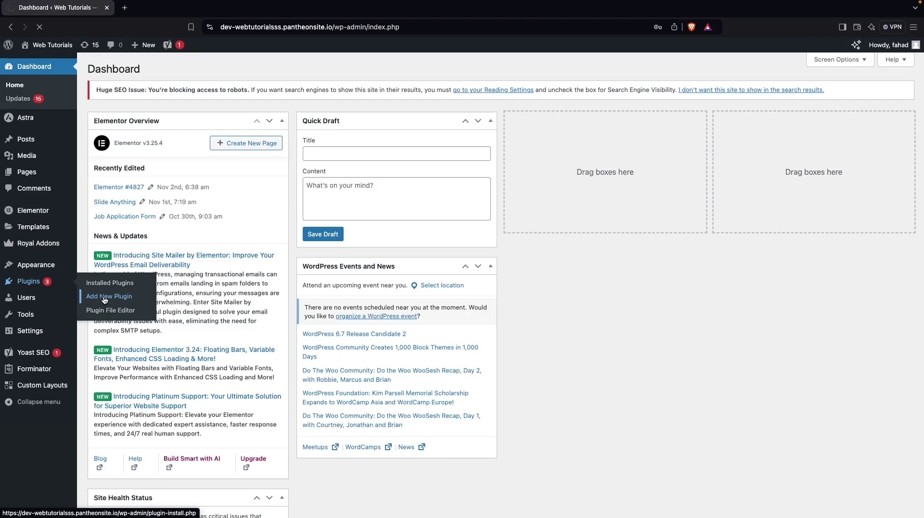
click(756, 96)
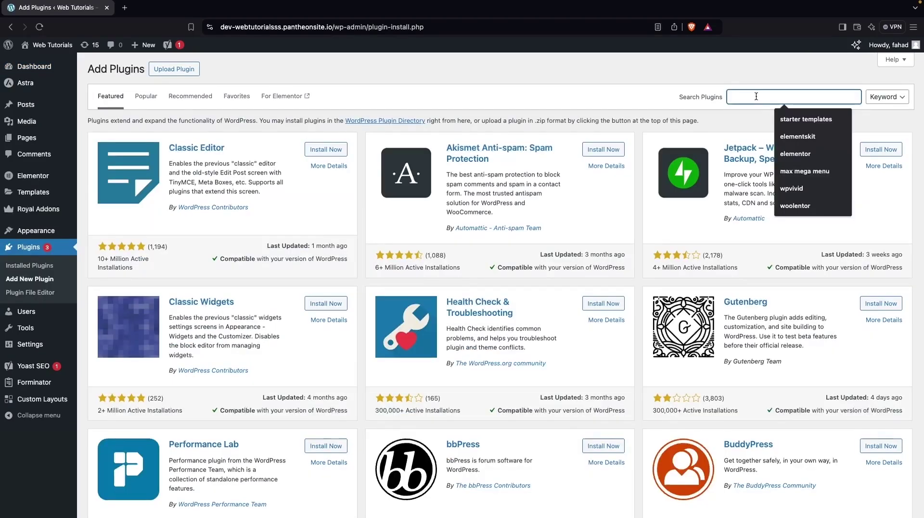
text(Custom Layouts)
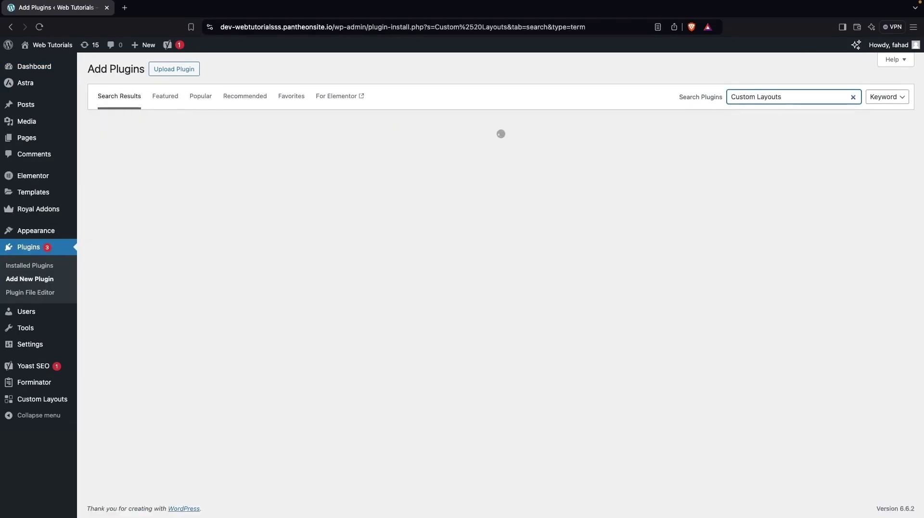
scroll(754, 246, down, 2)
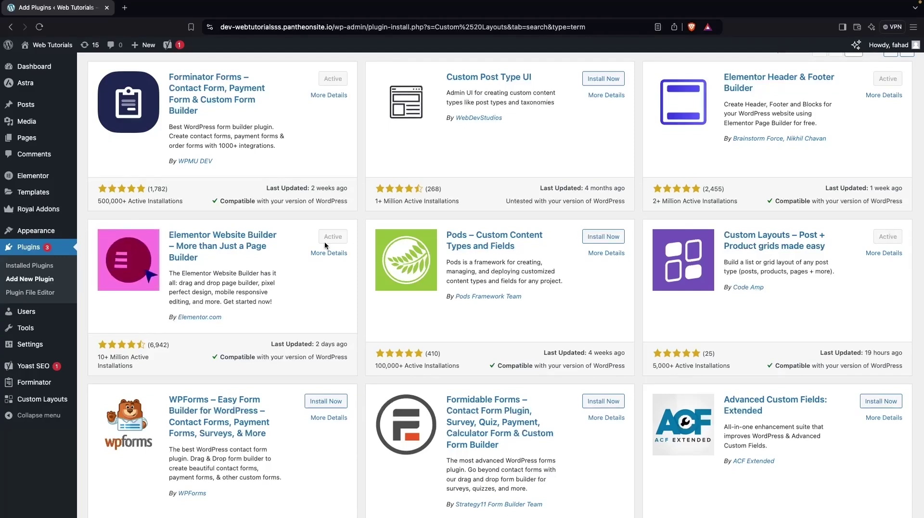
Step: Create a new Custom Layouts template titled "Post Grid"
mouse_move(62, 399)
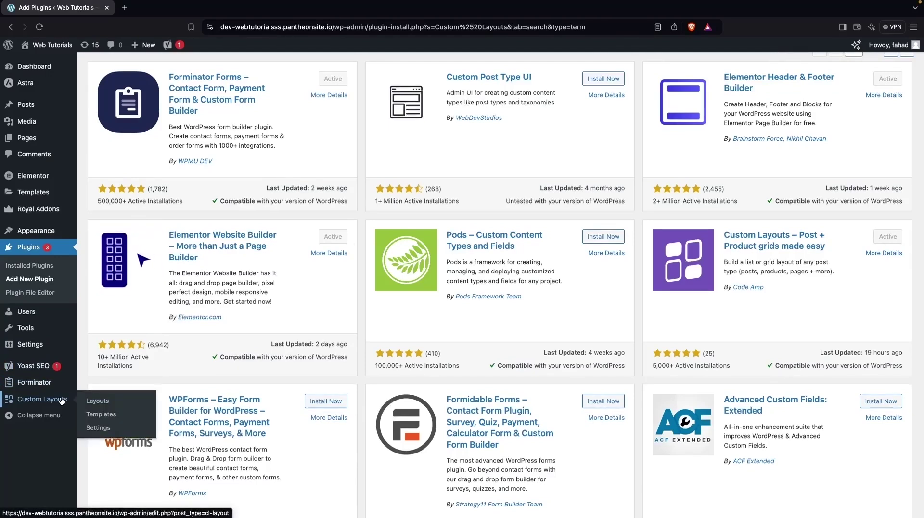
click(121, 415)
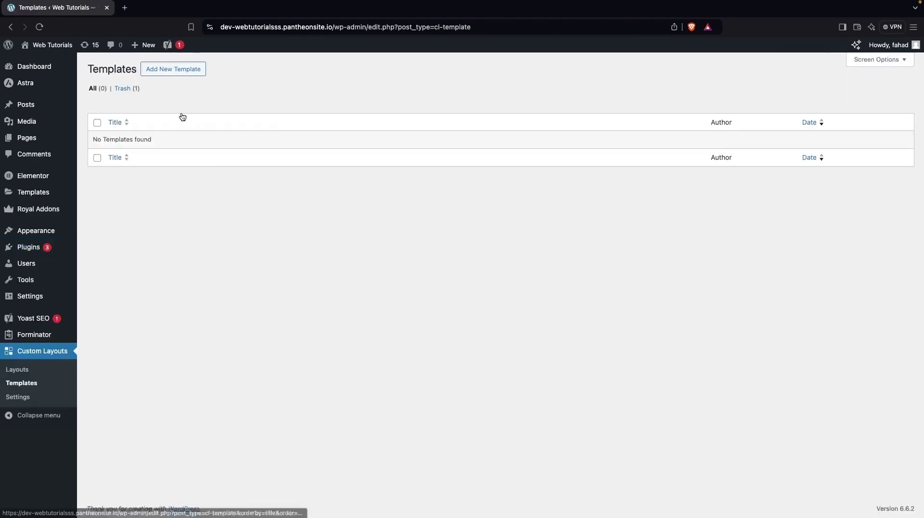
click(185, 72)
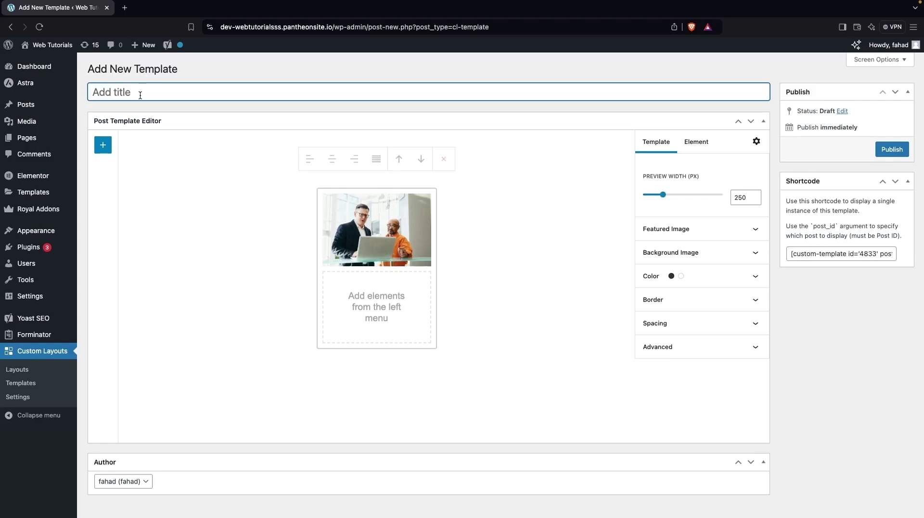
text(Post Grid)
click(298, 256)
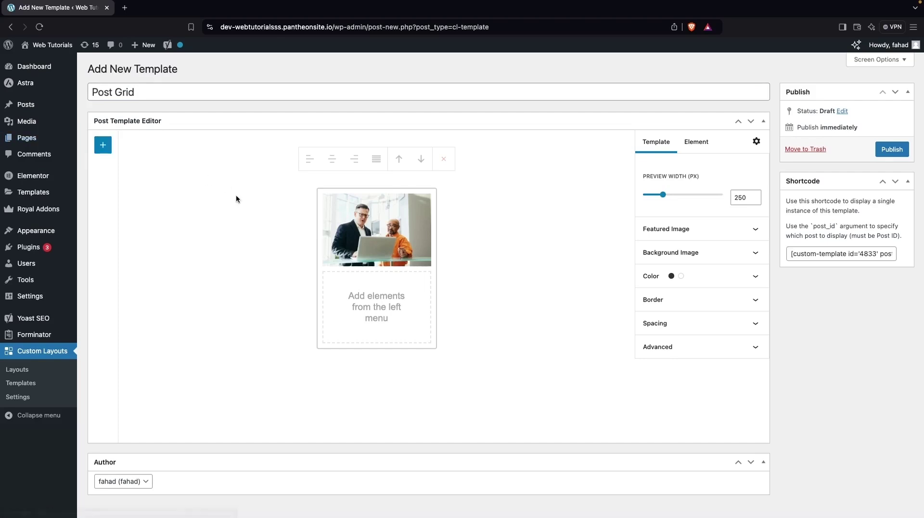
Step: Add the Title and Excerpt core elements to the post template beneath the featured image
click(103, 145)
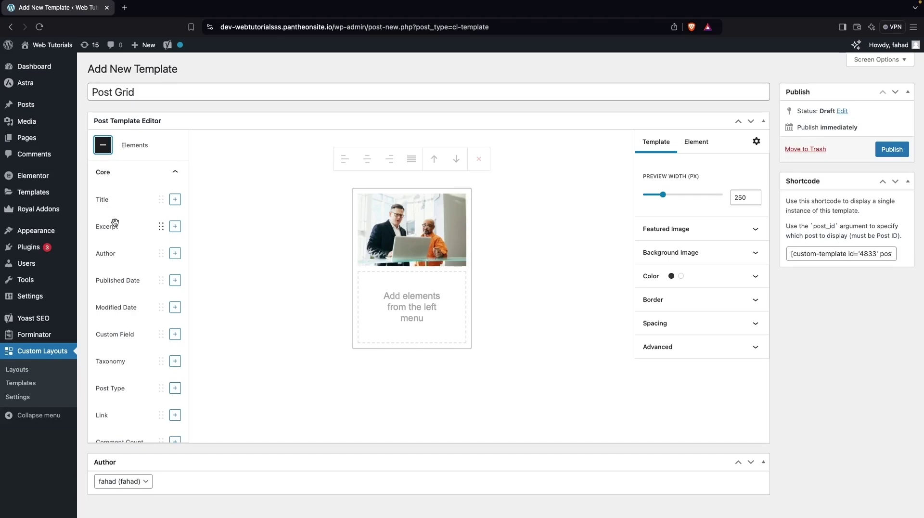
scroll(118, 234, down, 2)
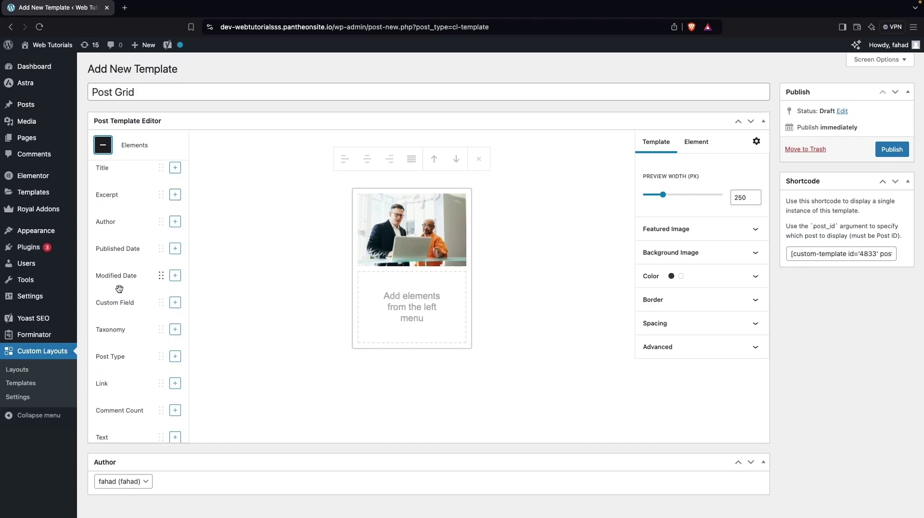
scroll(124, 322, down, 1)
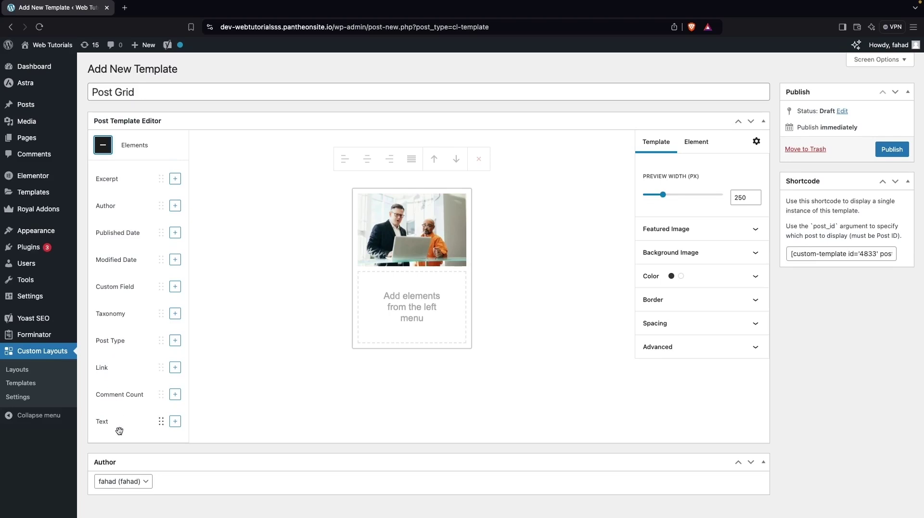
scroll(118, 428, down, 2)
scroll(121, 209, up, 3)
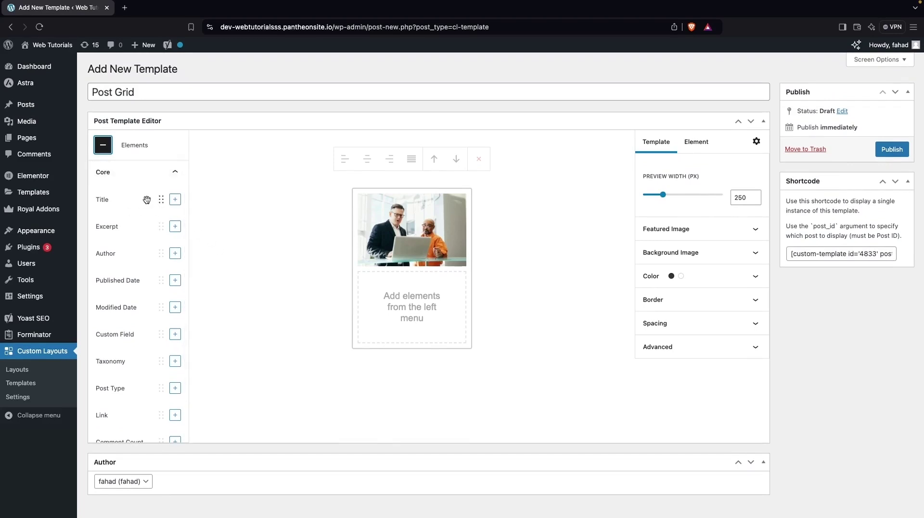
click(176, 200)
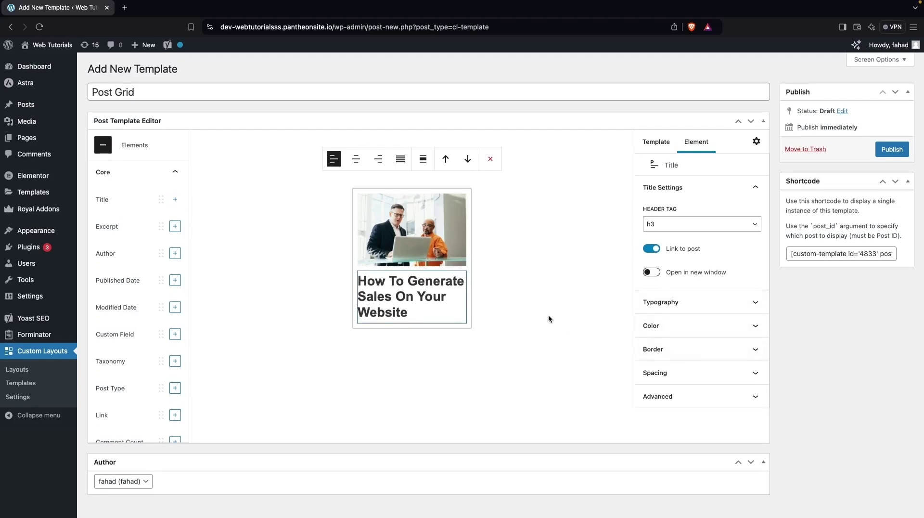
click(175, 226)
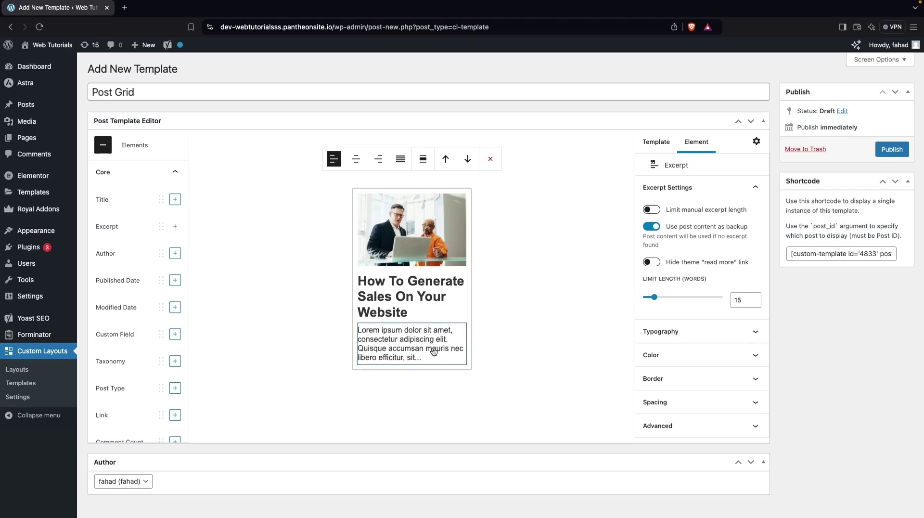
scroll(147, 280, down, 1)
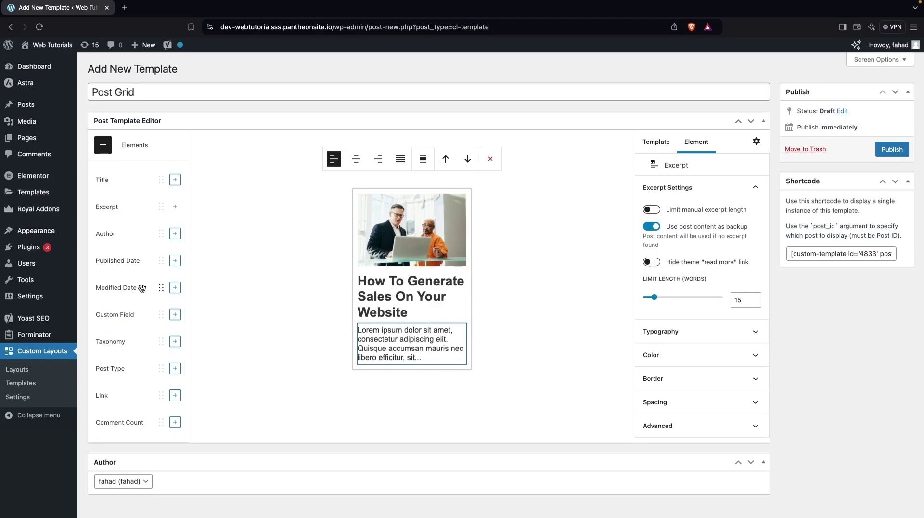
click(175, 261)
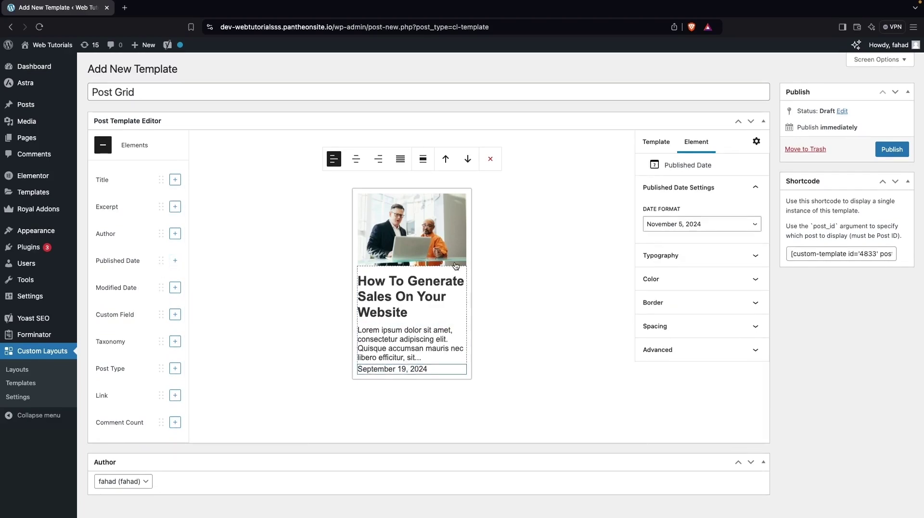
click(491, 160)
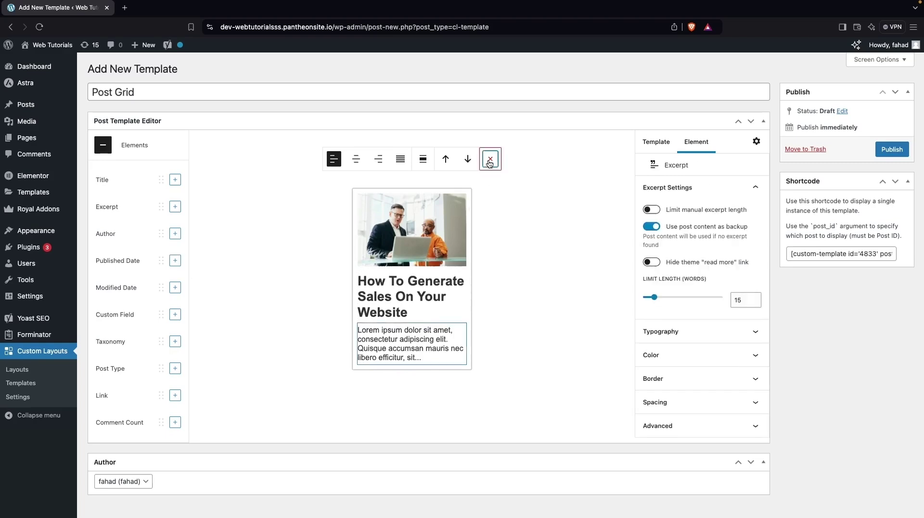
click(175, 314)
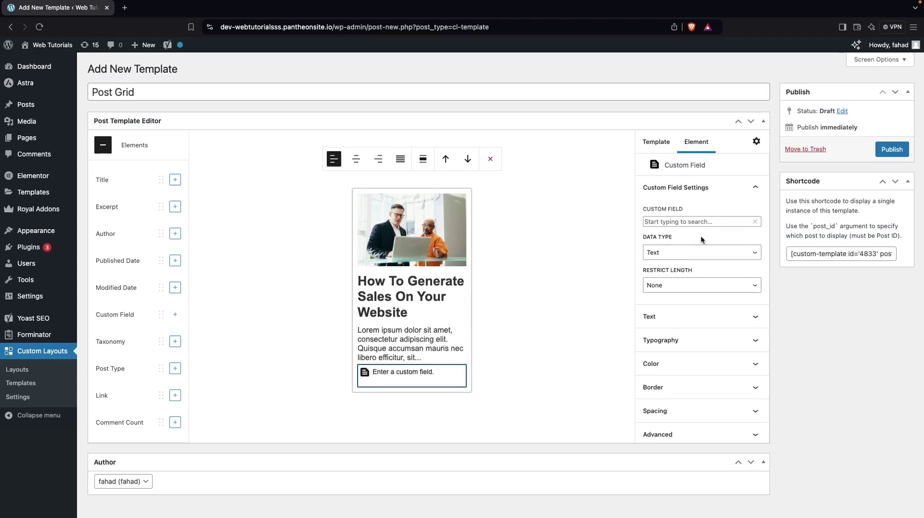
click(701, 221)
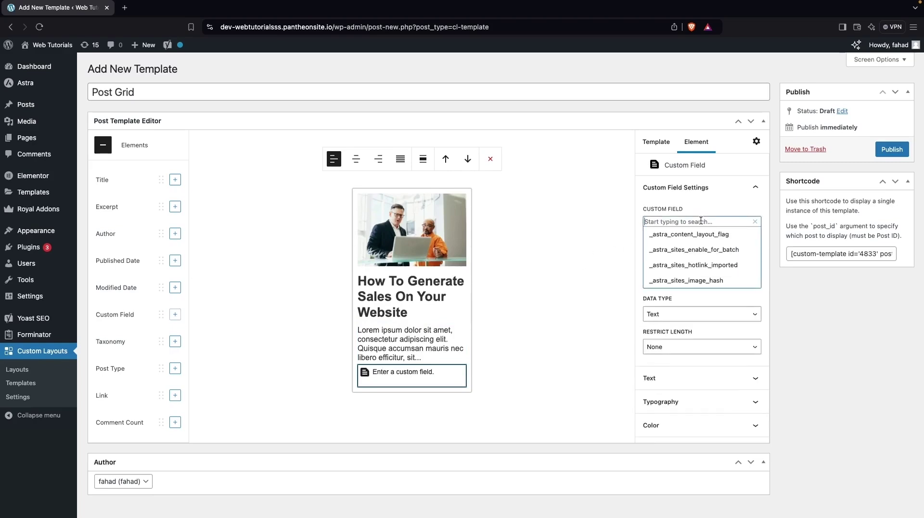
scroll(702, 250, down, 5)
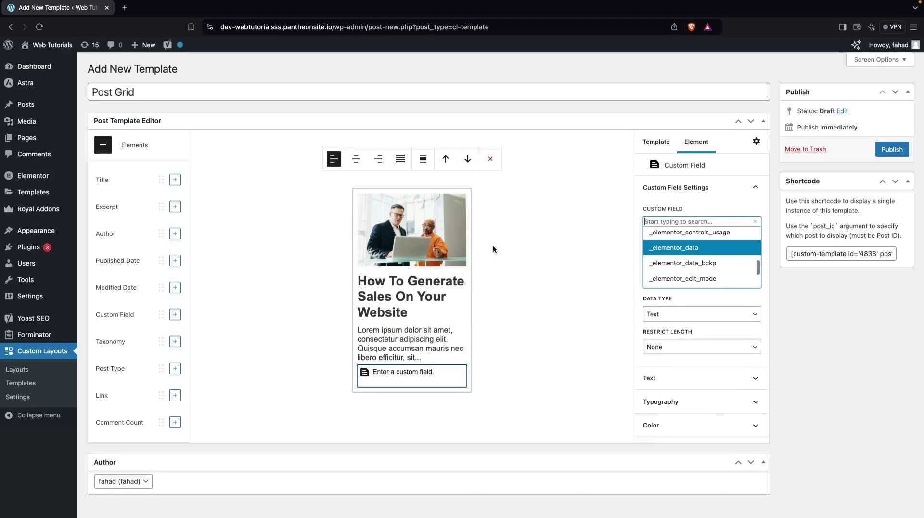
click(490, 160)
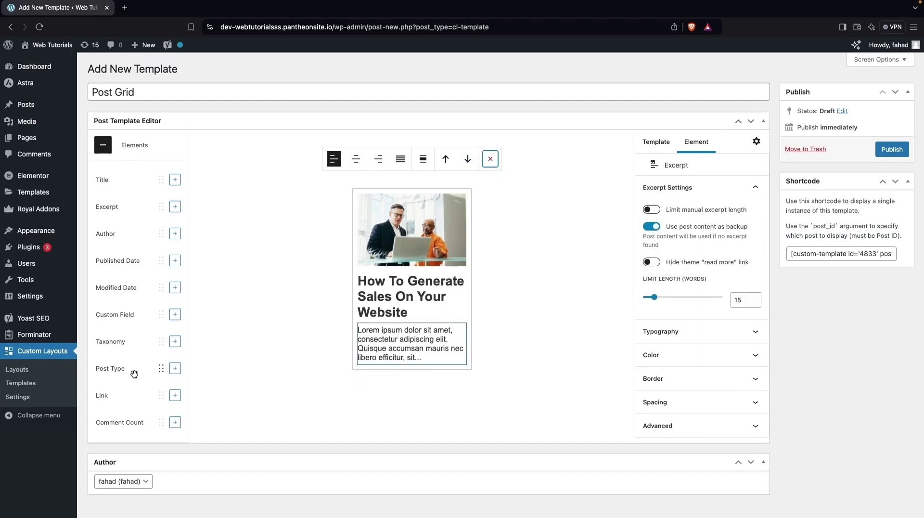
Step: Add a Link element and a Published Date element below the excerpt in the template
scroll(134, 380, down, 1)
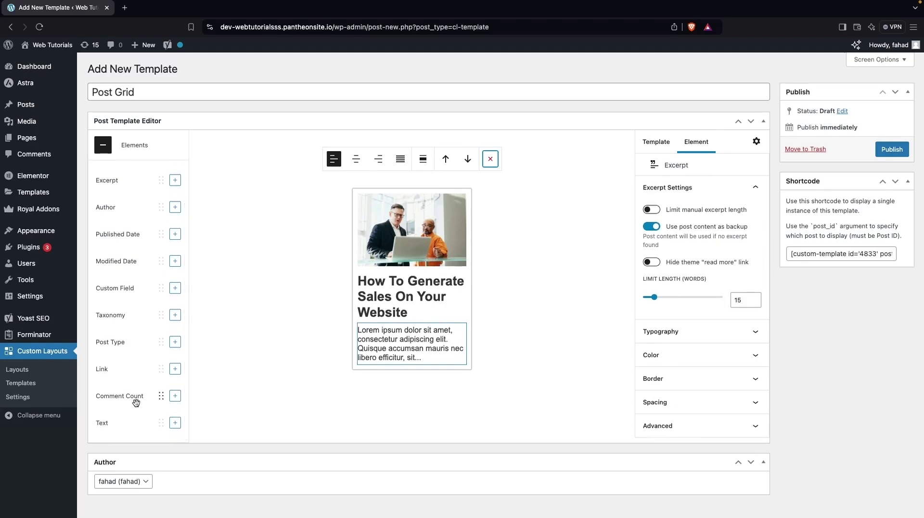
click(176, 369)
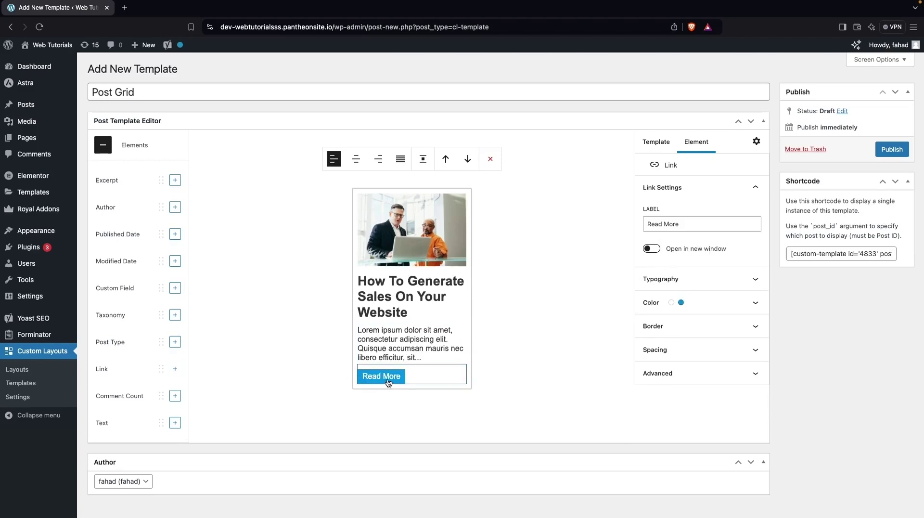
scroll(123, 263, up, 1)
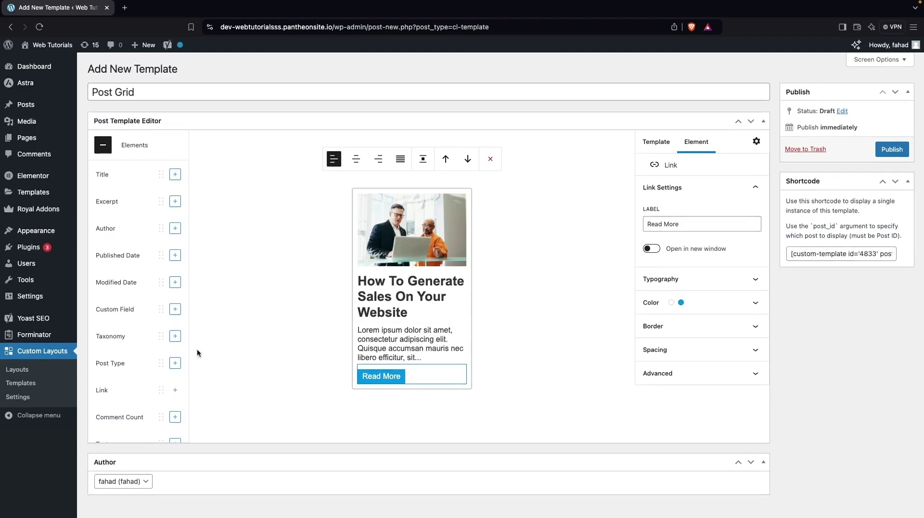
click(175, 255)
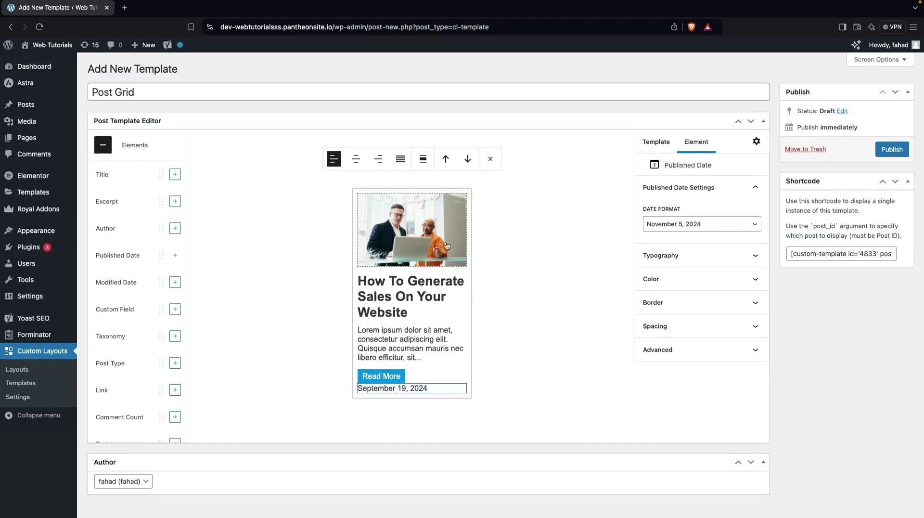
Step: Set the header tag of the template's title element to h5
click(406, 302)
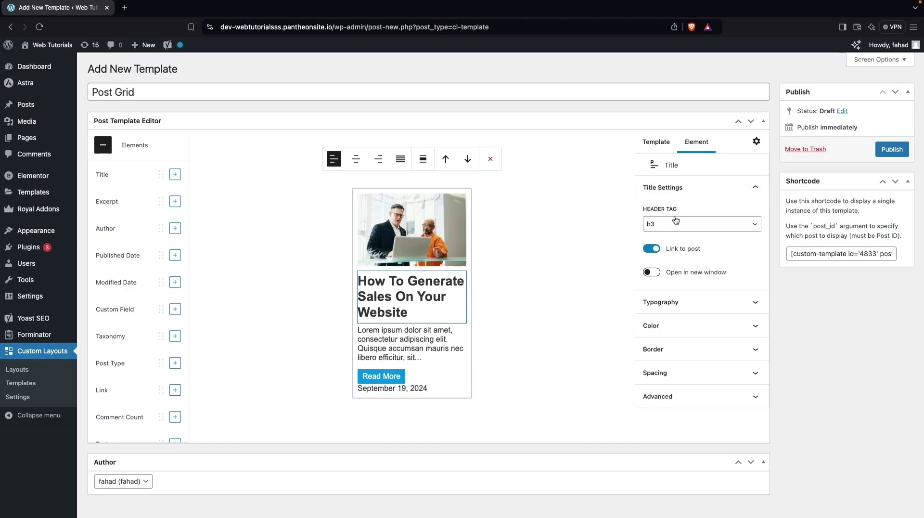
click(684, 228)
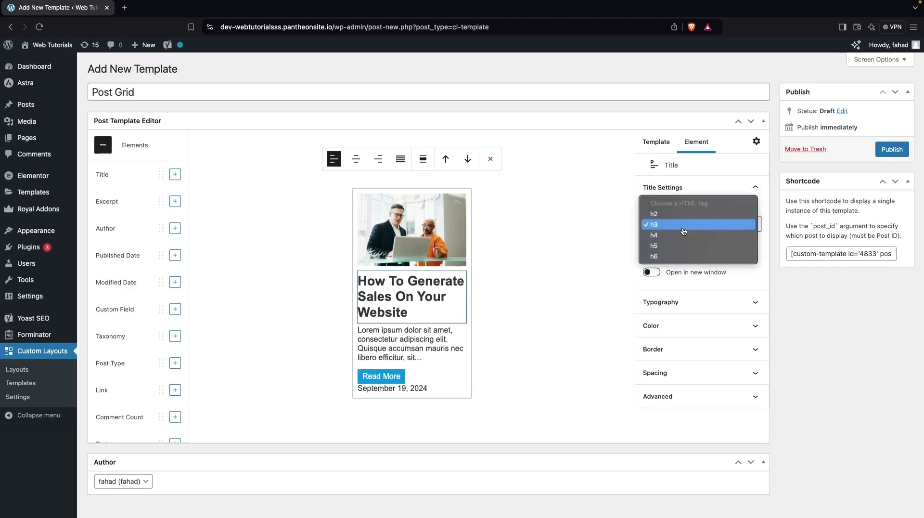
click(674, 214)
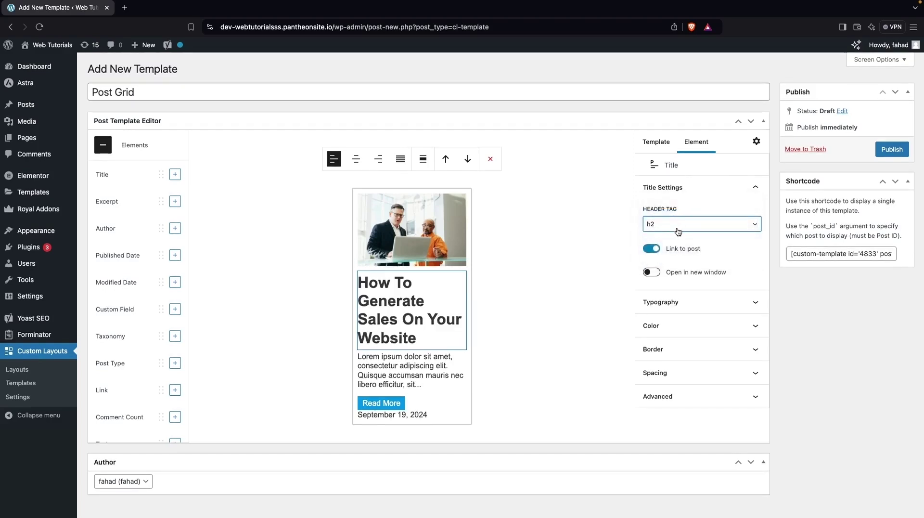
click(678, 231)
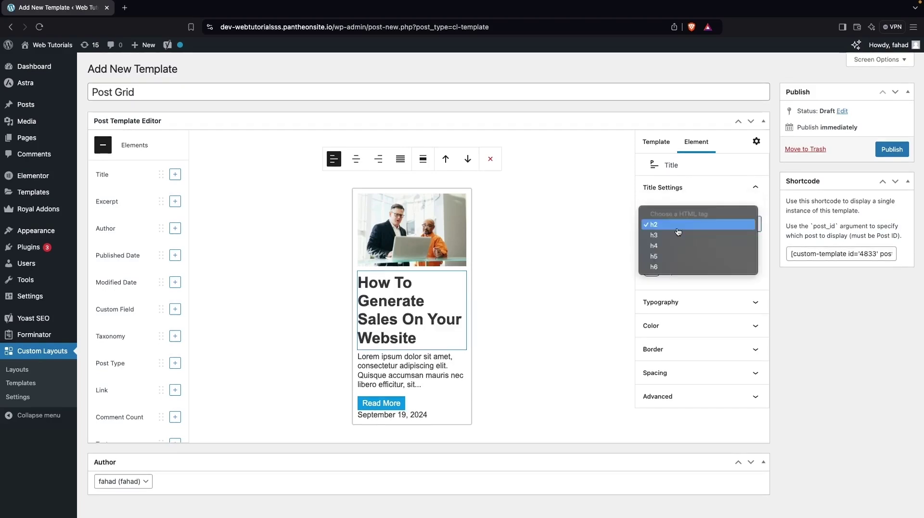
click(675, 256)
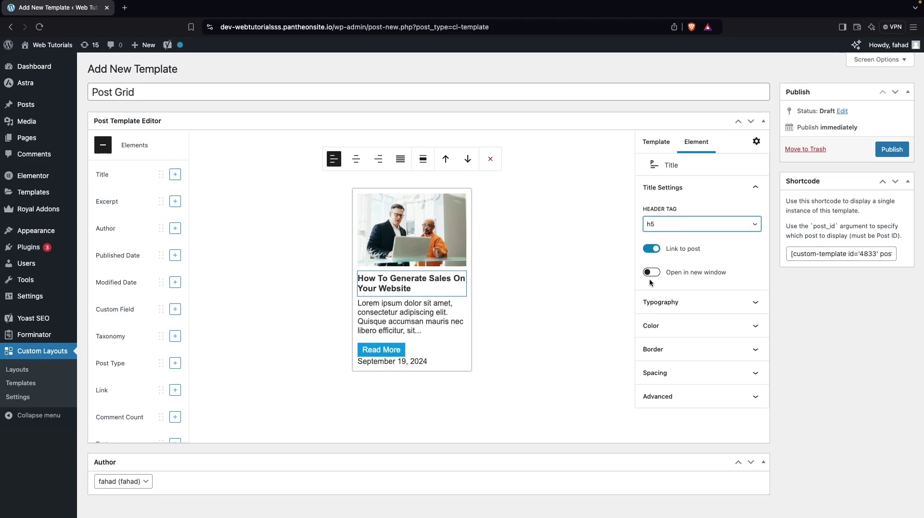
Step: Set the font family of the template's title element to Geneva
click(665, 302)
scroll(672, 301, down, 2)
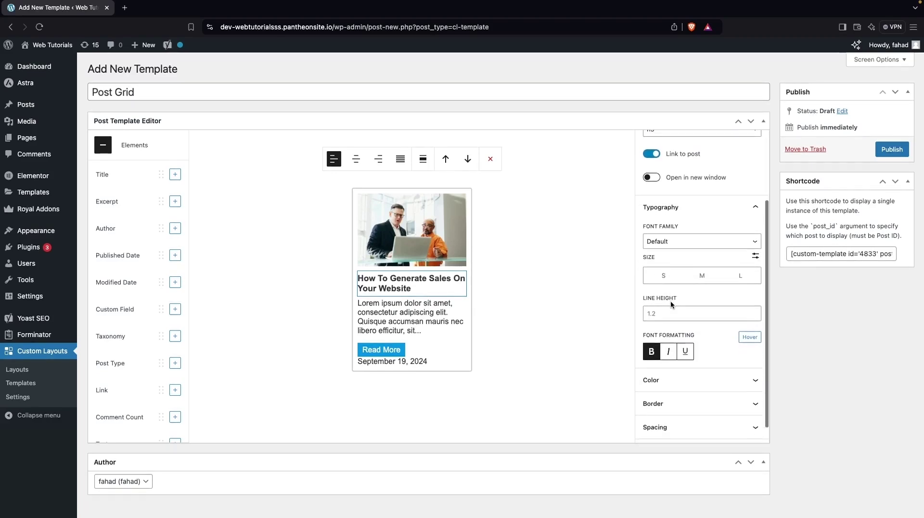
click(696, 241)
scroll(697, 304, down, 1)
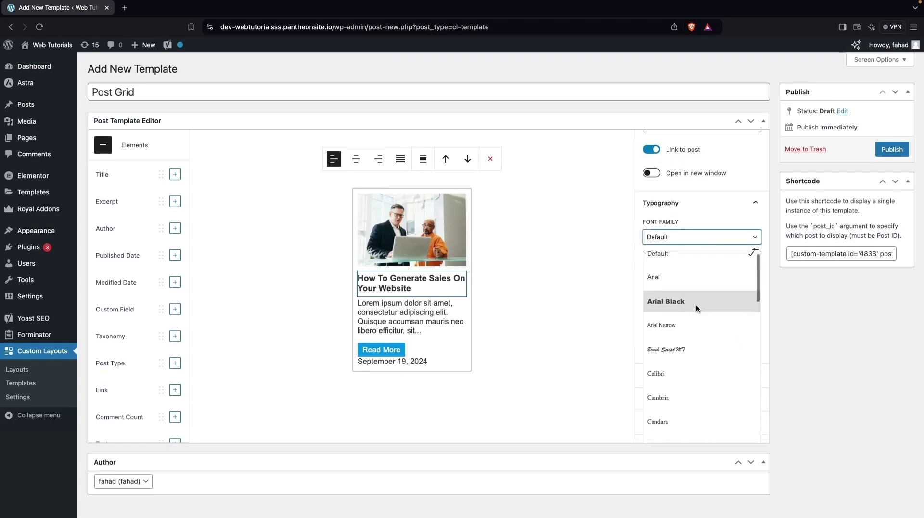
scroll(692, 288, up, 1)
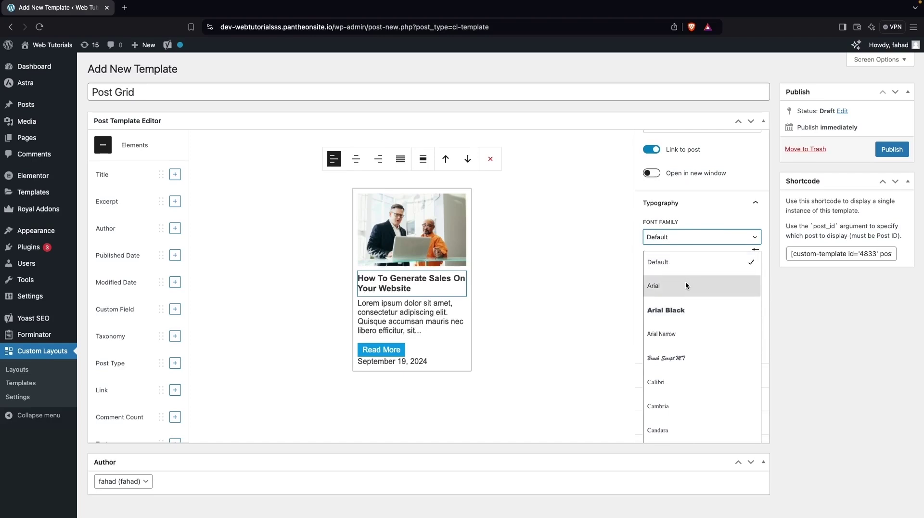
click(686, 286)
click(696, 237)
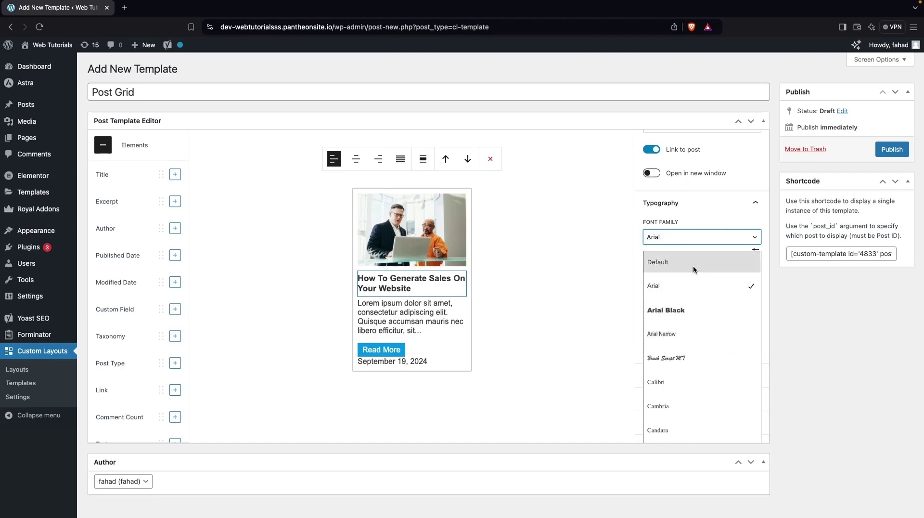
scroll(689, 333, down, 4)
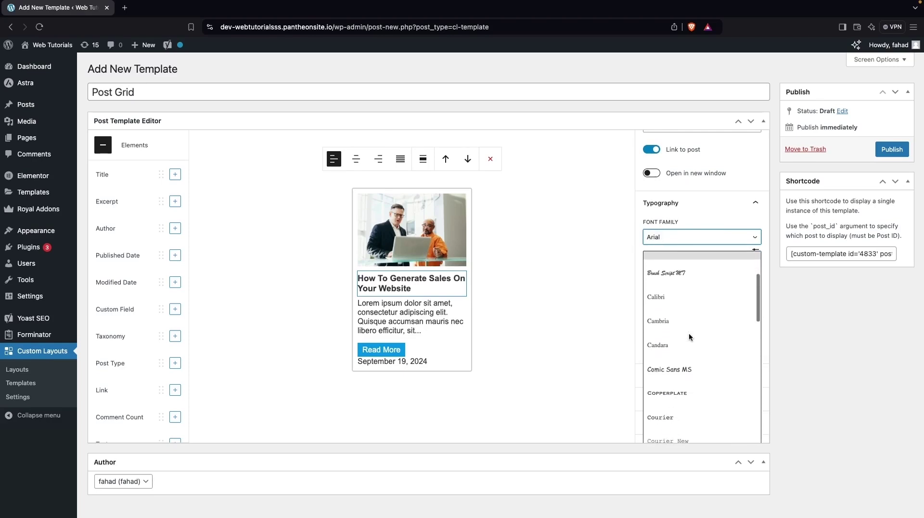
scroll(680, 337, down, 5)
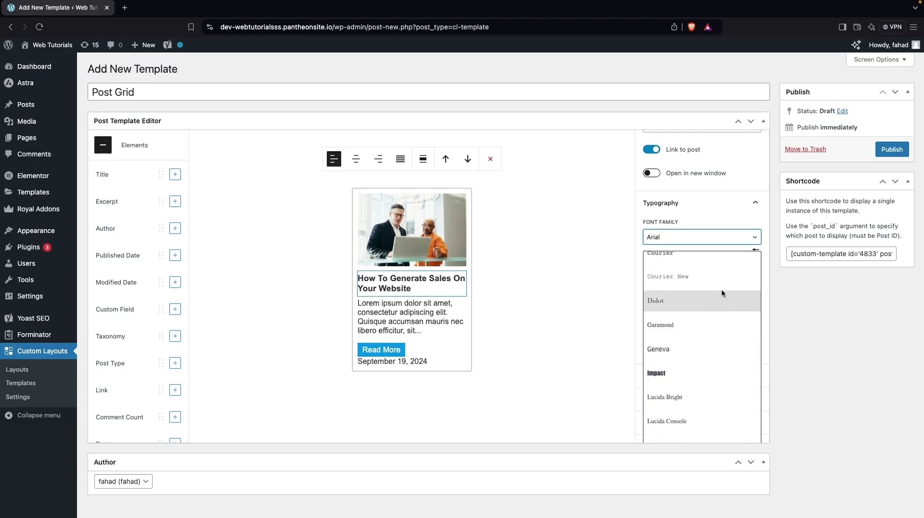
click(676, 351)
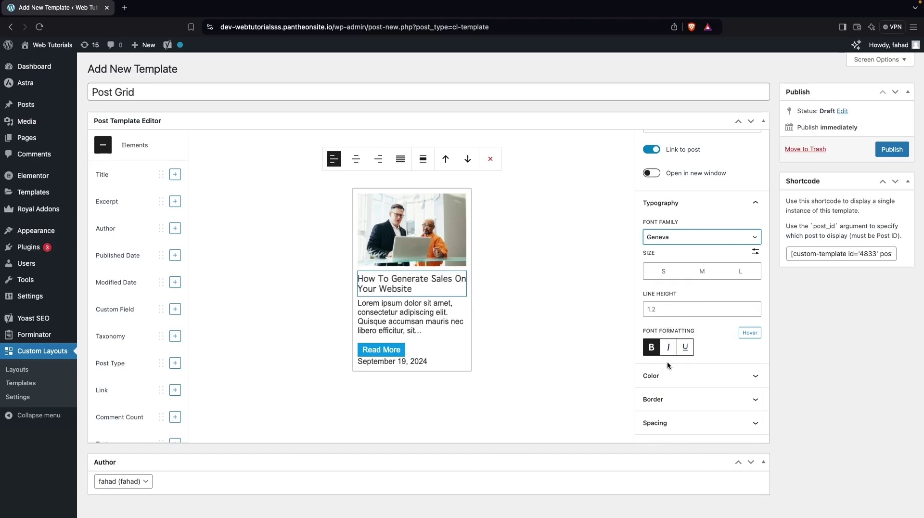
click(669, 347)
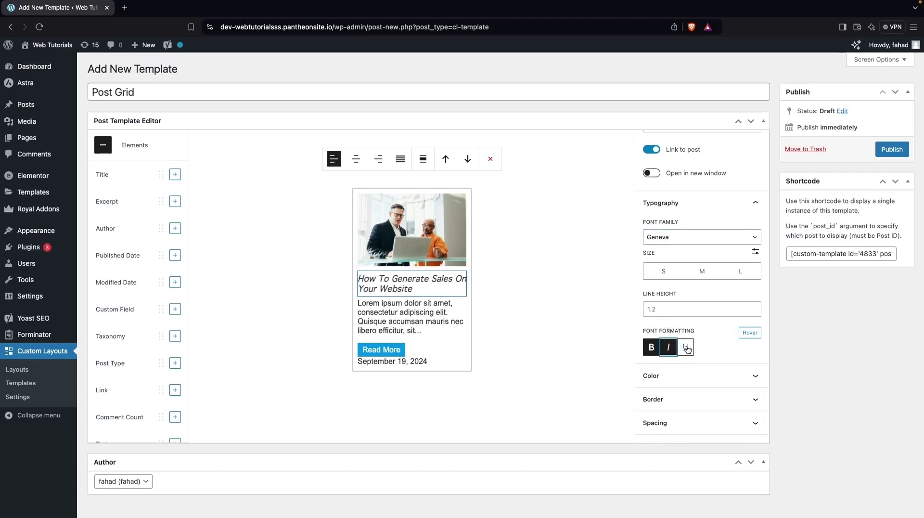
click(686, 347)
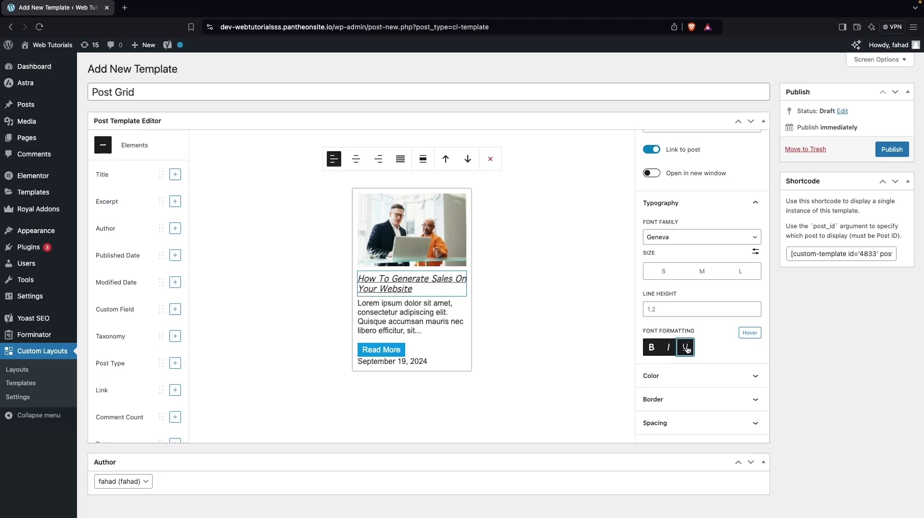
click(686, 347)
click(669, 347)
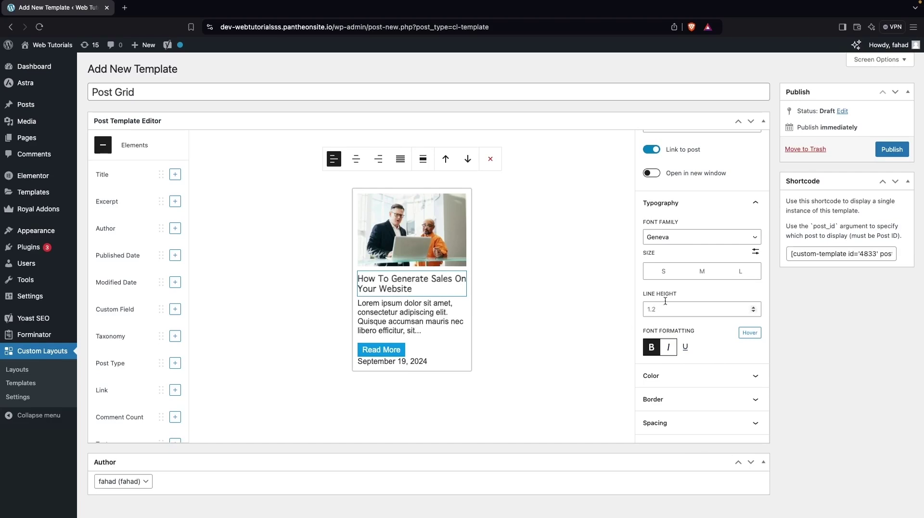
Step: Set the title element's font size to medium (M)
click(741, 276)
click(704, 272)
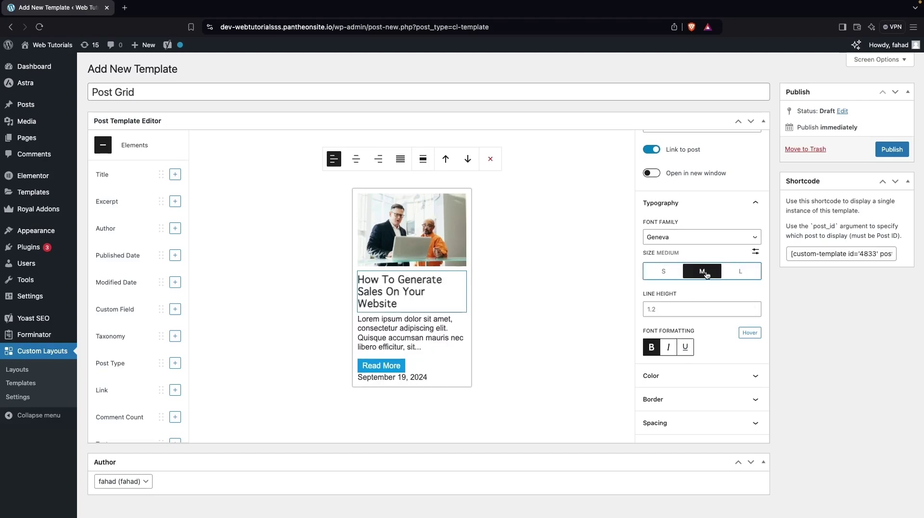
Step: Review the title element's color, border, spacing and advanced settings
scroll(718, 343, down, 1)
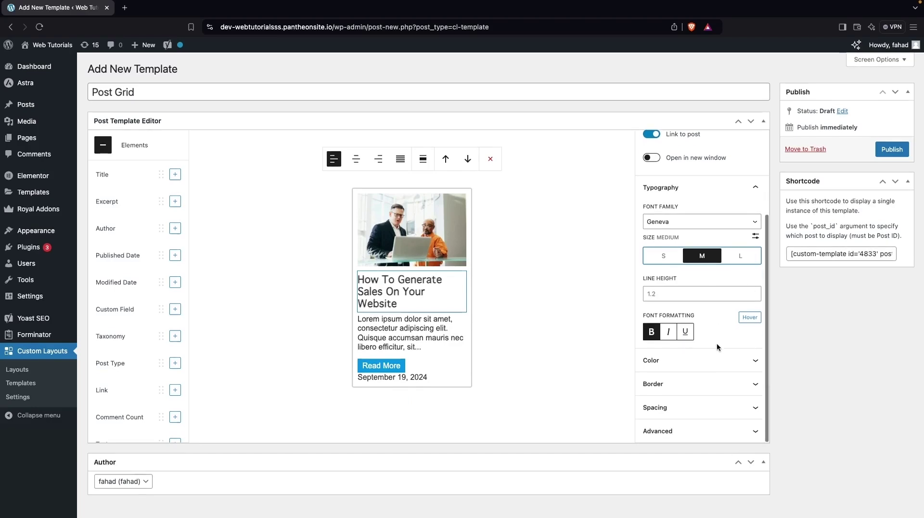
click(717, 361)
scroll(718, 361, down, 4)
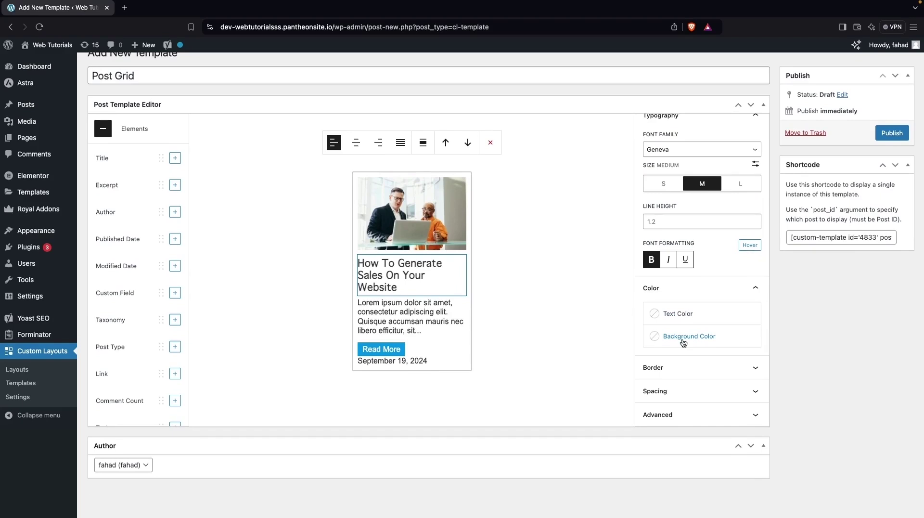
click(683, 368)
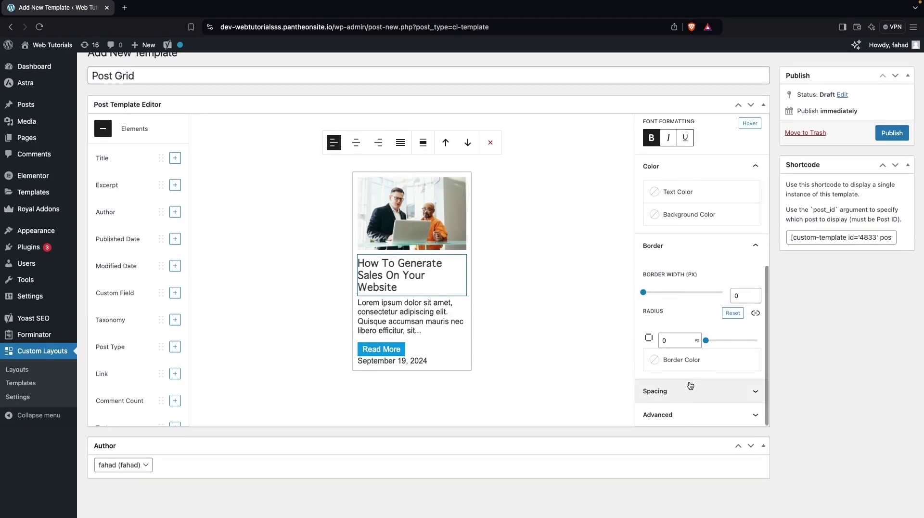
click(691, 390)
scroll(686, 289, down, 4)
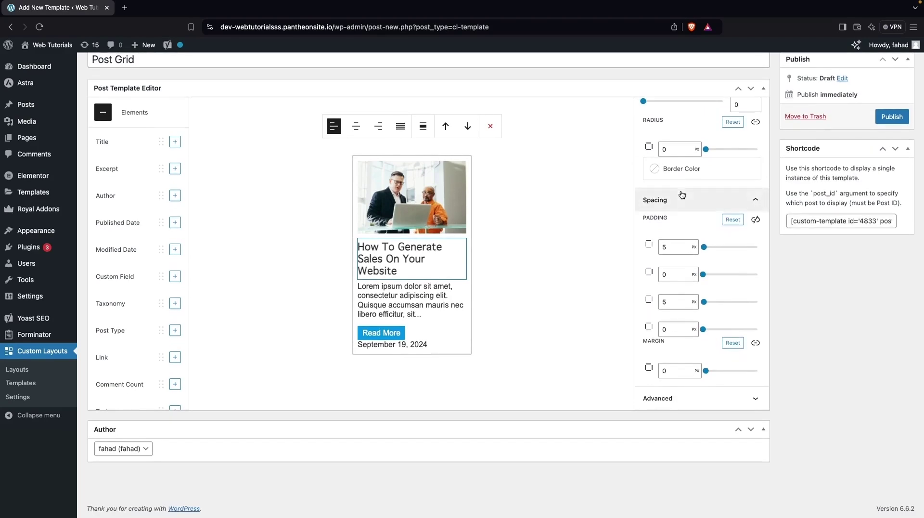
click(694, 401)
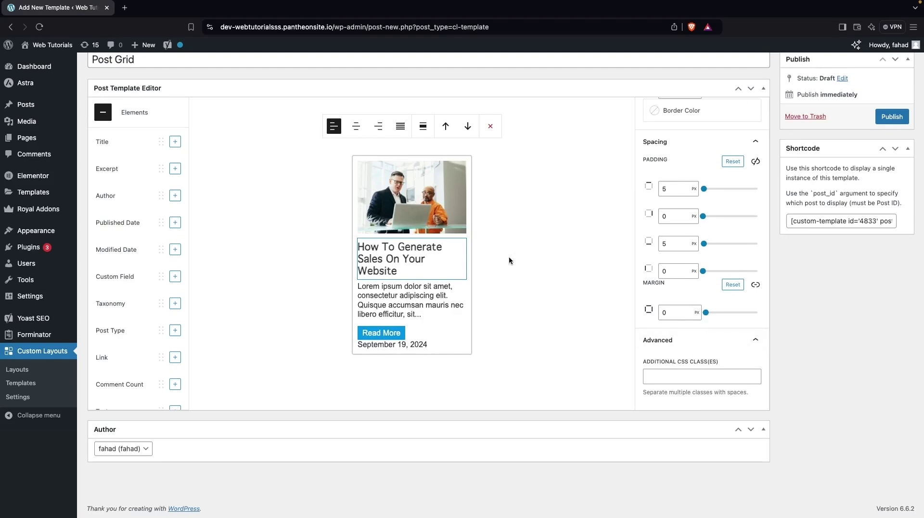
Step: Limit the length of the template's excerpt element to 10 words
click(429, 296)
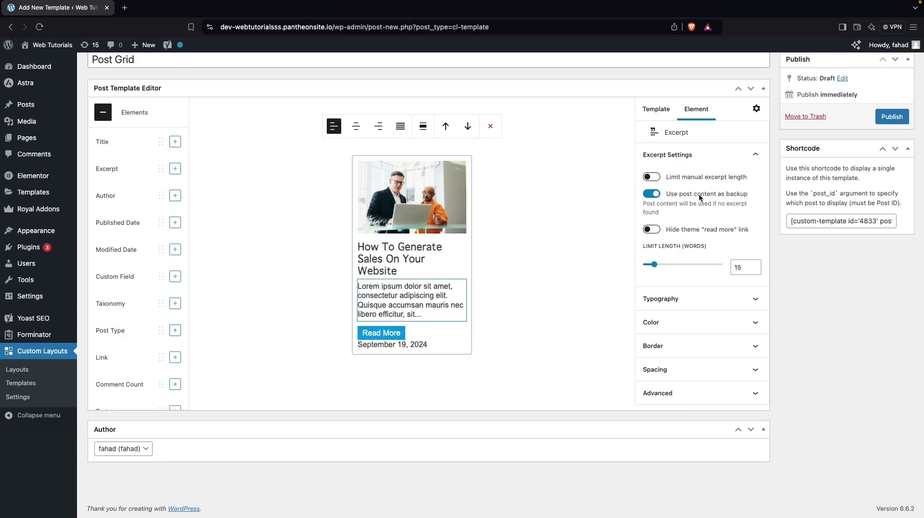
key(Tab)
click(738, 265)
key(Up)
key(Up)
key(Up)
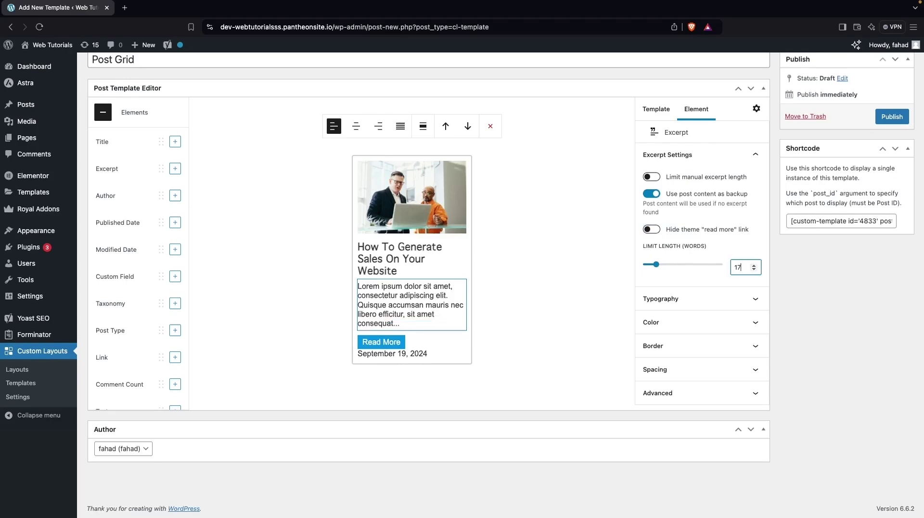
key(Down)
key(Down)
key(Down)
key(Down)
key(Down)
key(Down)
key(Down)
key(Down)
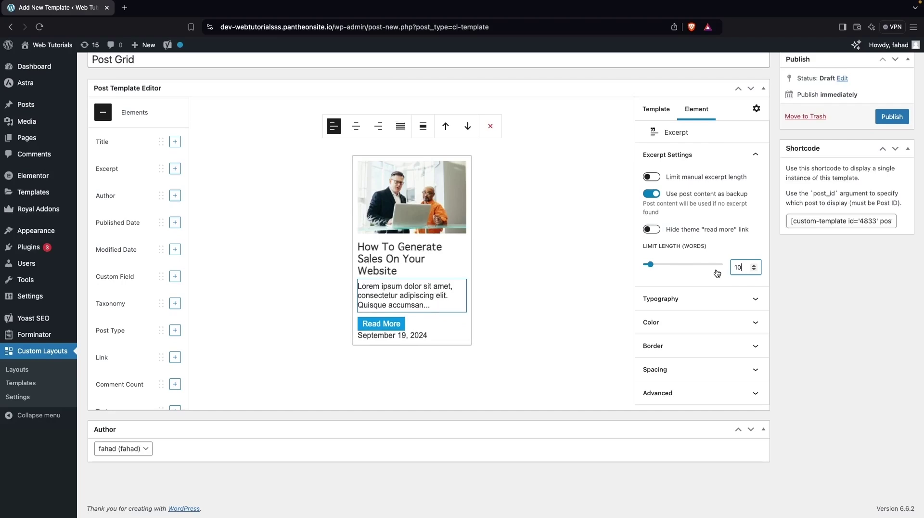
Step: Set the excerpt element's font family to Geneva and its font size to small (S)
click(695, 300)
scroll(743, 324, down, 3)
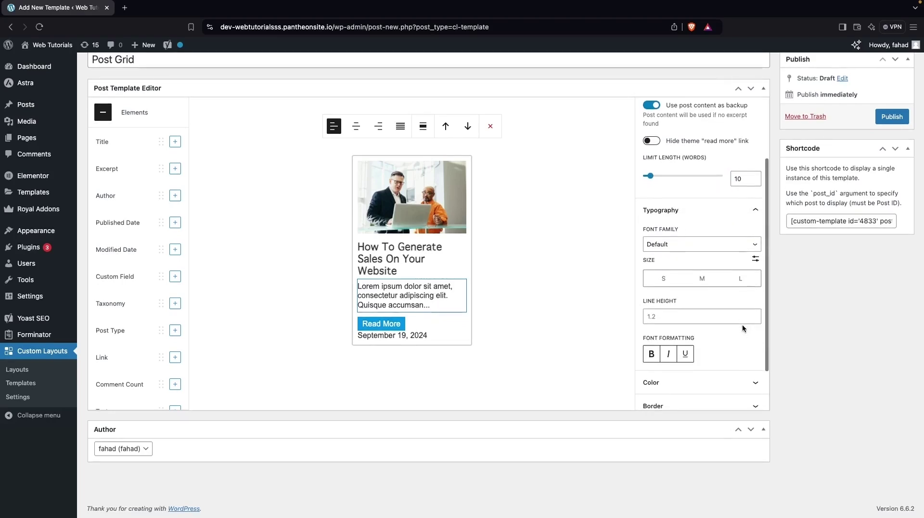
click(720, 244)
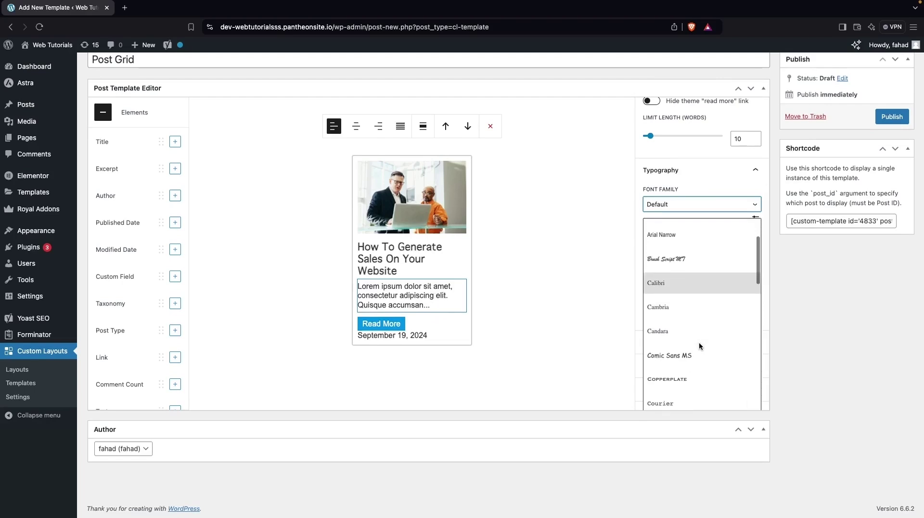
scroll(699, 346, down, 3)
click(666, 352)
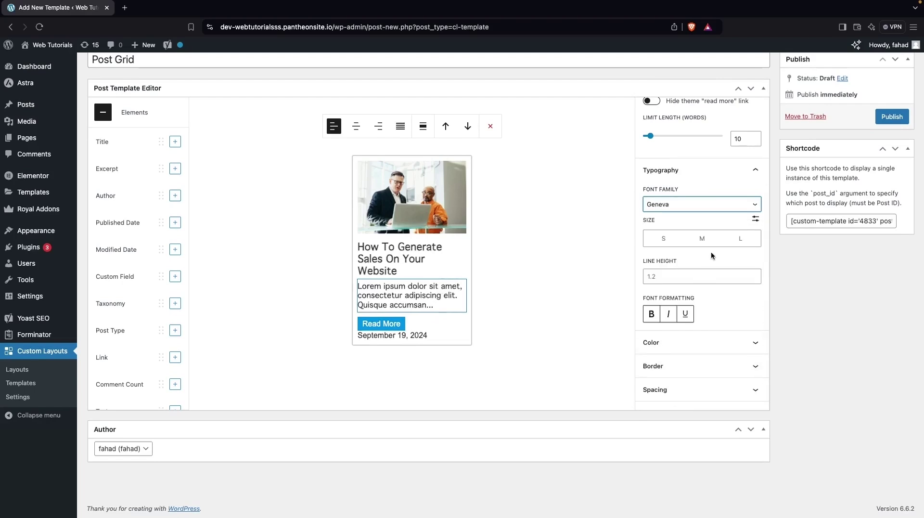
click(662, 243)
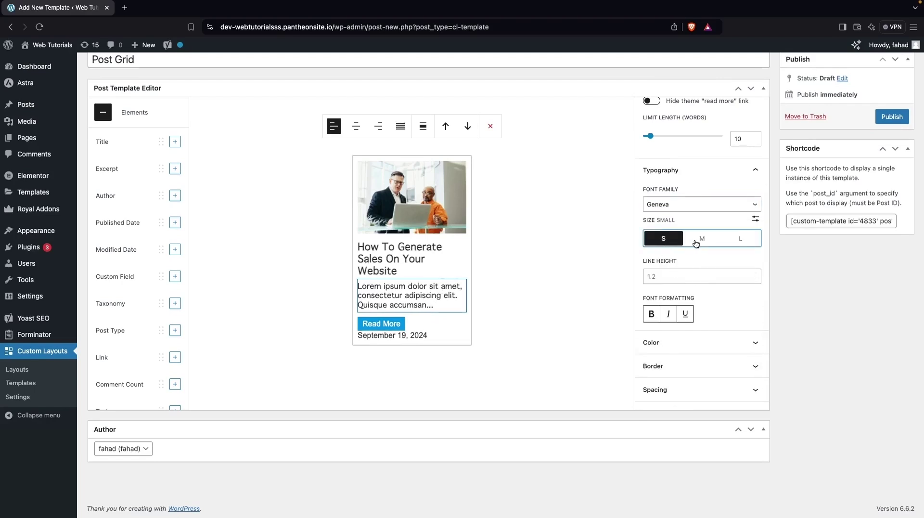
click(696, 242)
scroll(706, 264, down, 1)
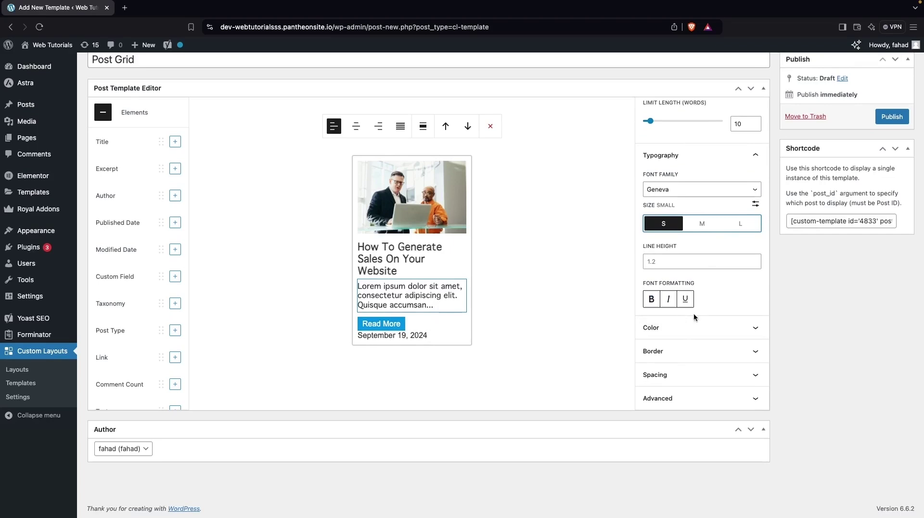
click(669, 299)
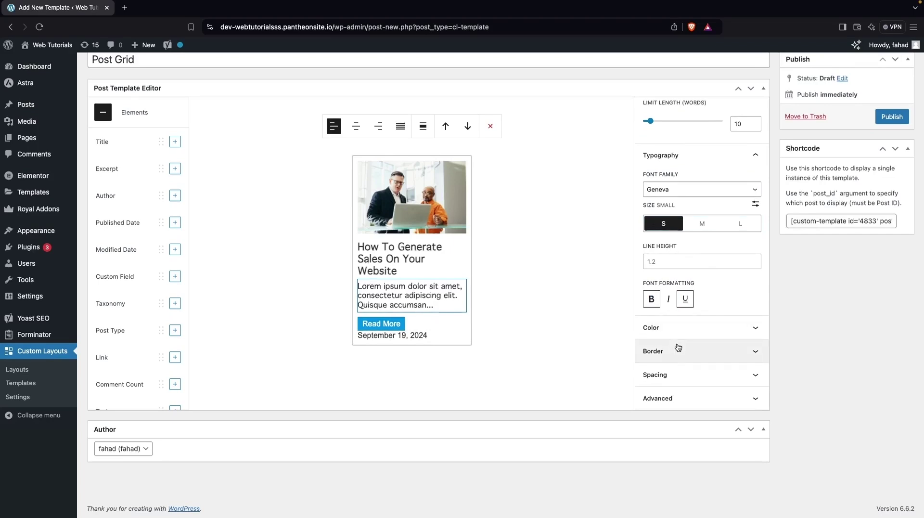
Step: Set the excerpt element's text color to the custom dark gray #565656
click(687, 331)
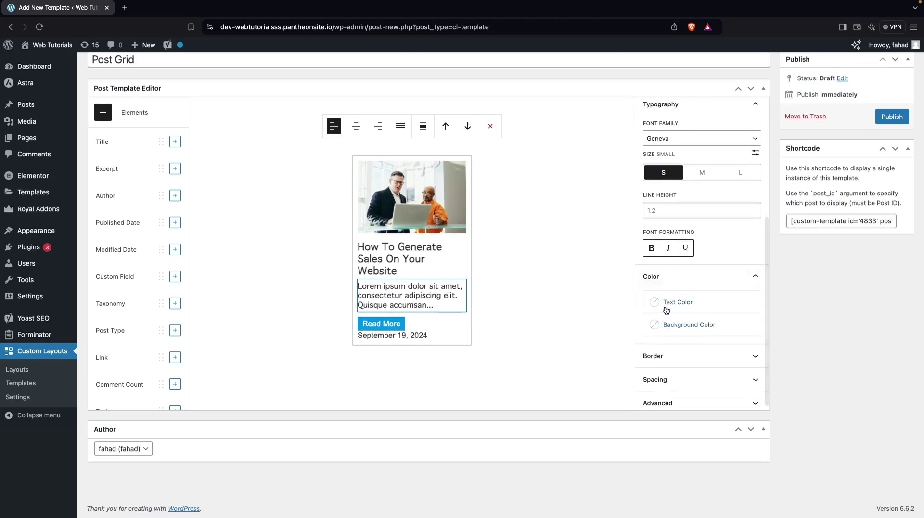
click(662, 306)
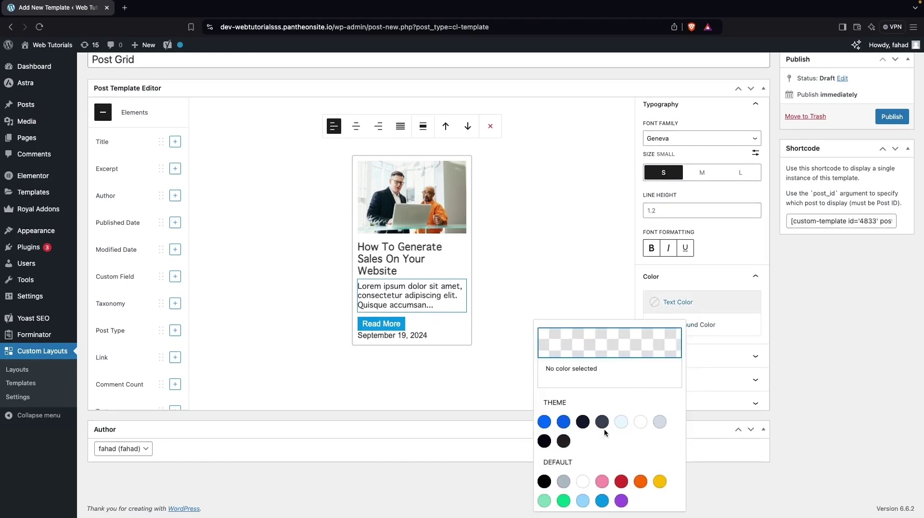
click(564, 481)
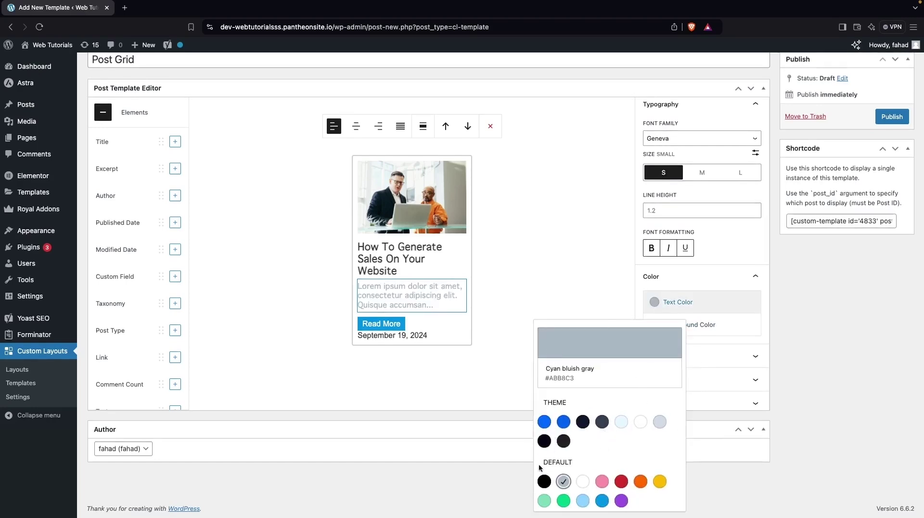
click(545, 481)
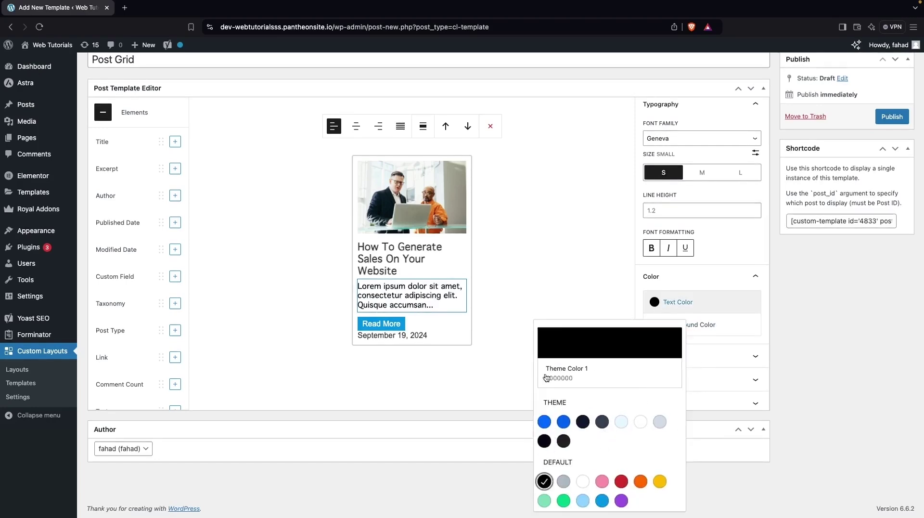
click(567, 342)
drag(472, 277, 408, 258)
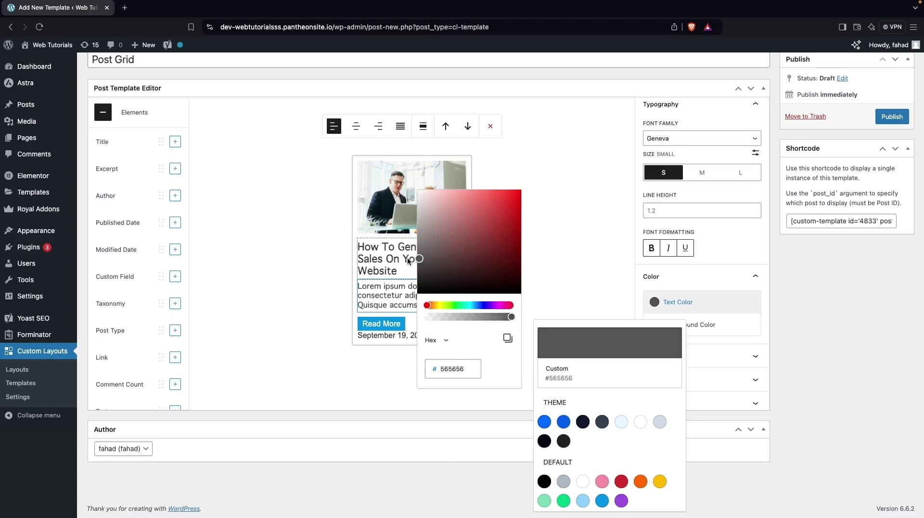
click(572, 258)
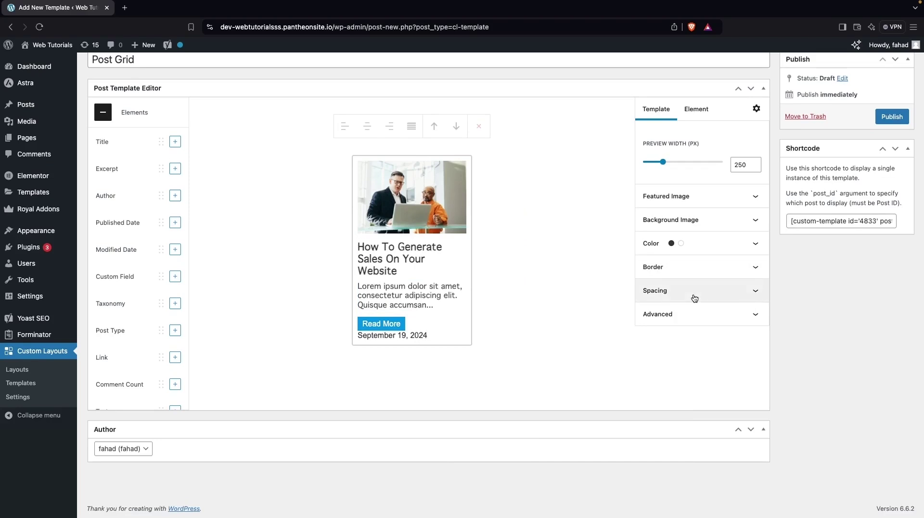
click(524, 310)
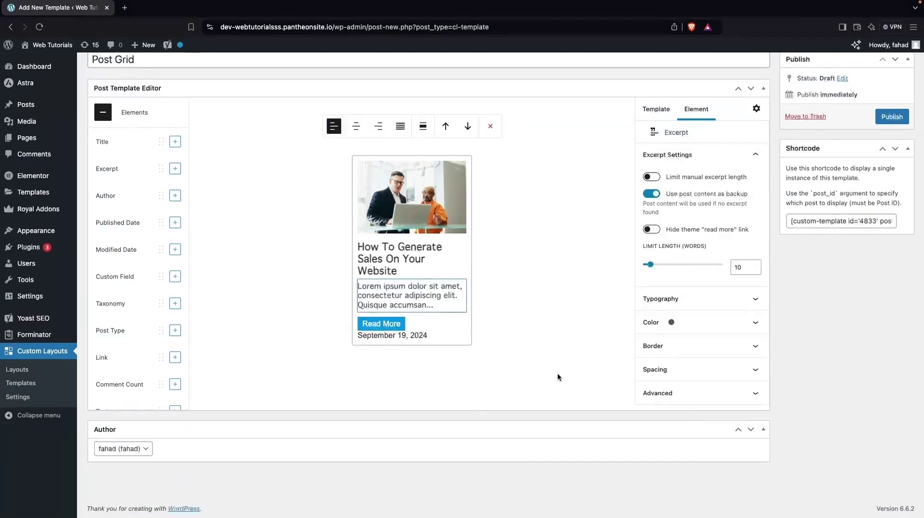
Step: Set the Read More link element's font family to Geneva
click(390, 324)
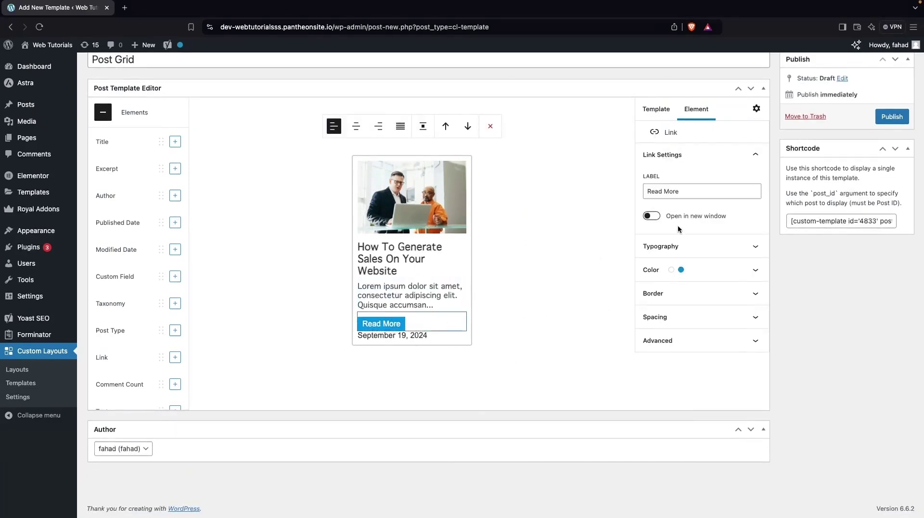
triple_click(695, 195)
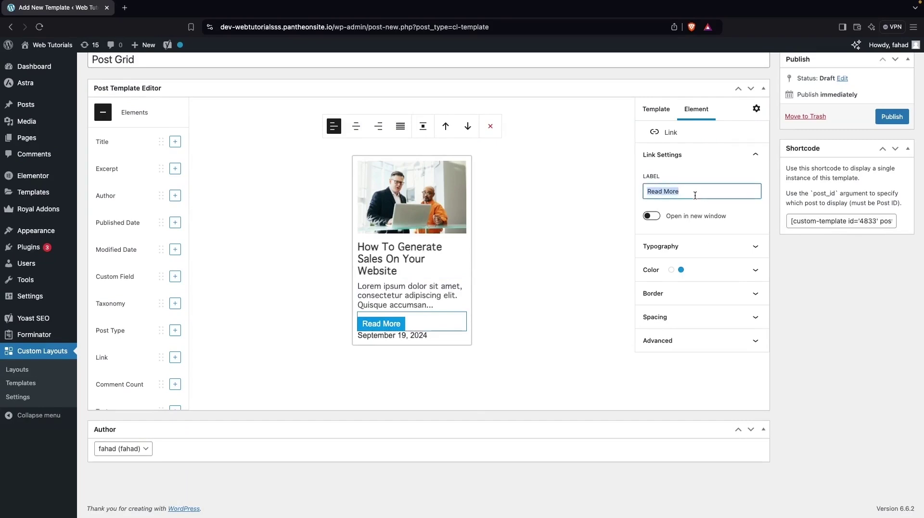
click(699, 244)
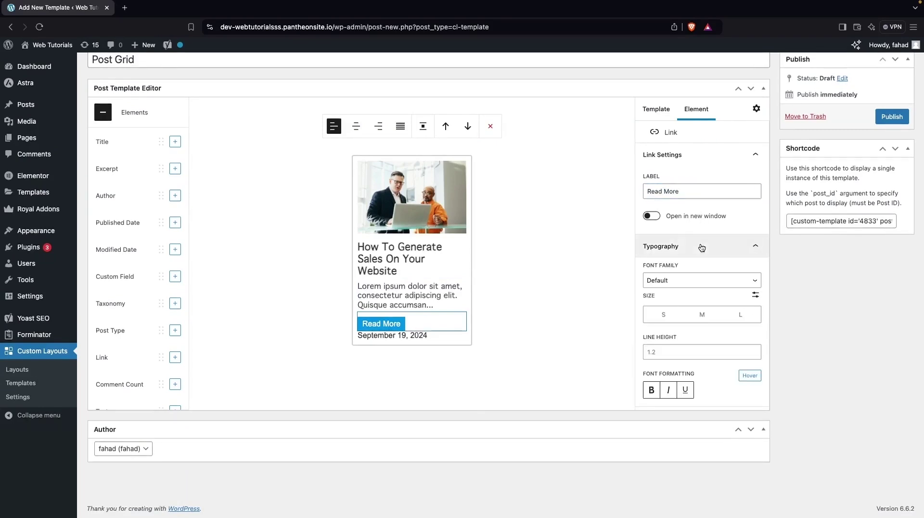
scroll(706, 269, down, 2)
click(704, 231)
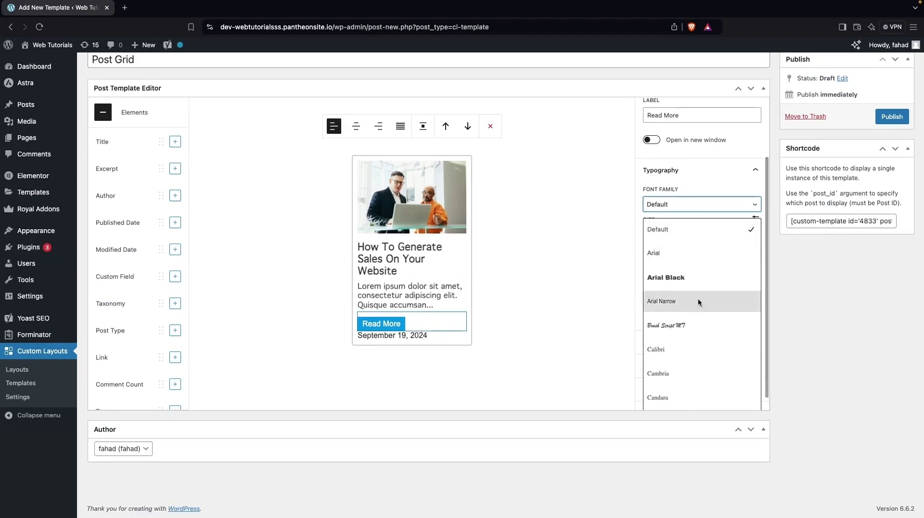
scroll(698, 298, down, 5)
scroll(698, 302, down, 1)
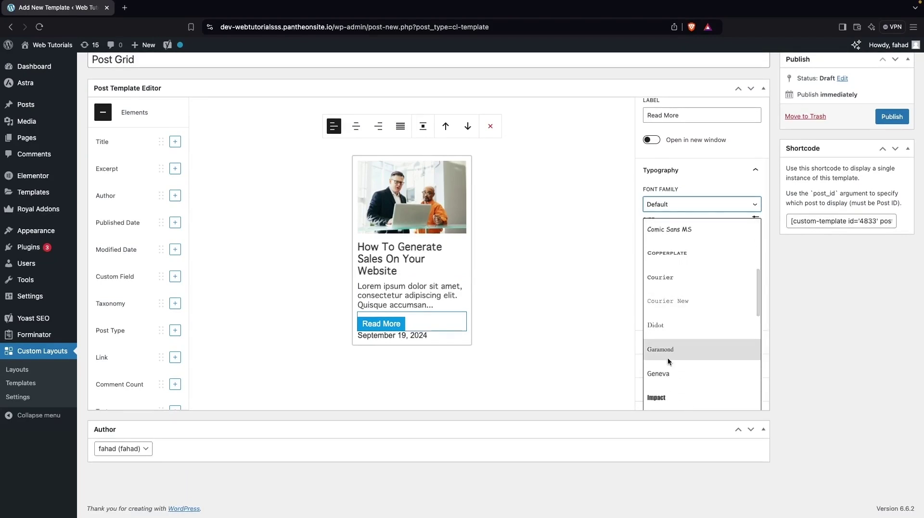
click(668, 373)
Step: Apply bold font formatting to the Read More link text
scroll(667, 313, down, 1)
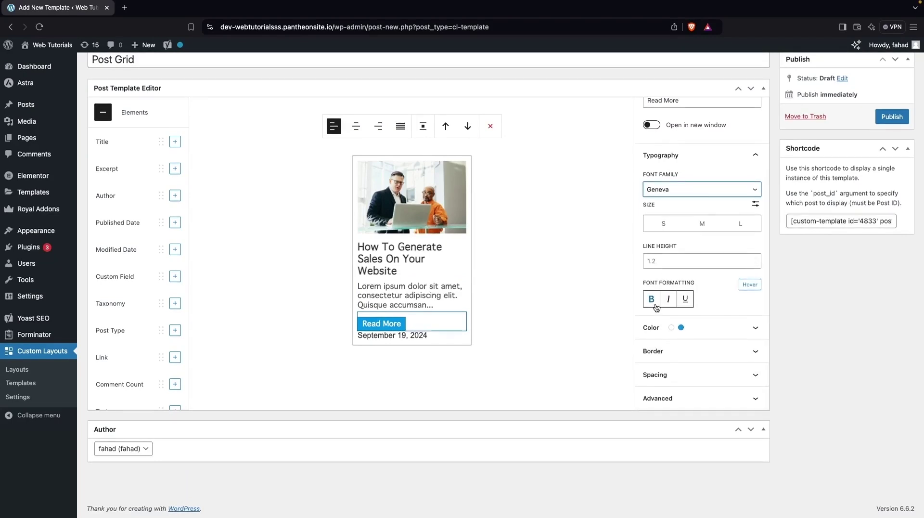
click(652, 299)
click(652, 300)
click(652, 300)
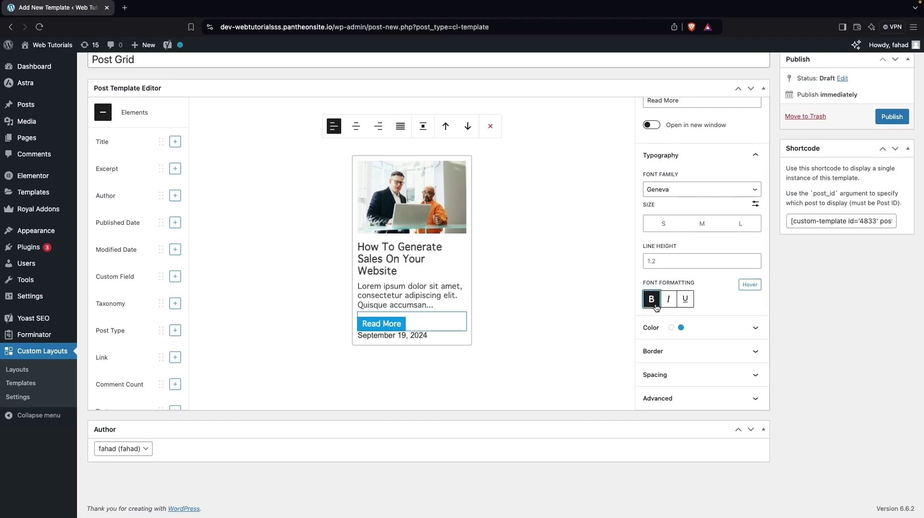
Step: Change the Read More link's background color to the white Theme Color 6
click(706, 327)
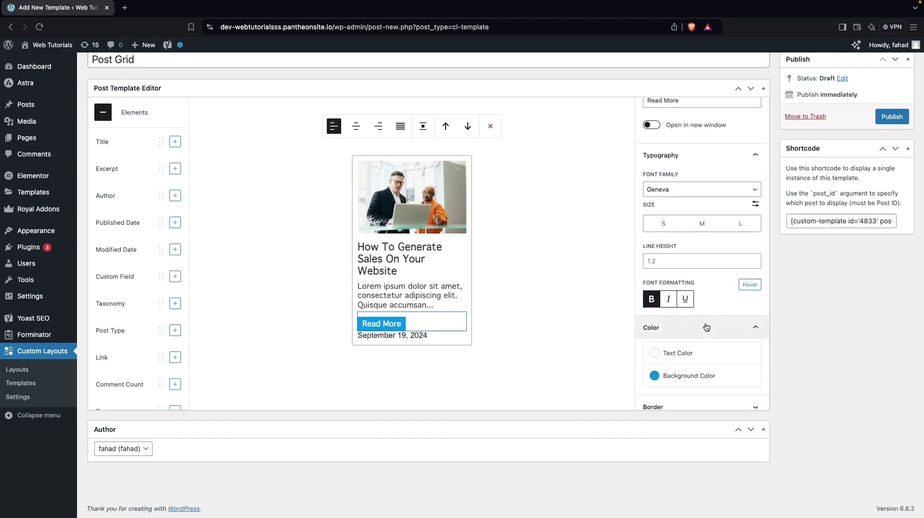
scroll(707, 328, down, 3)
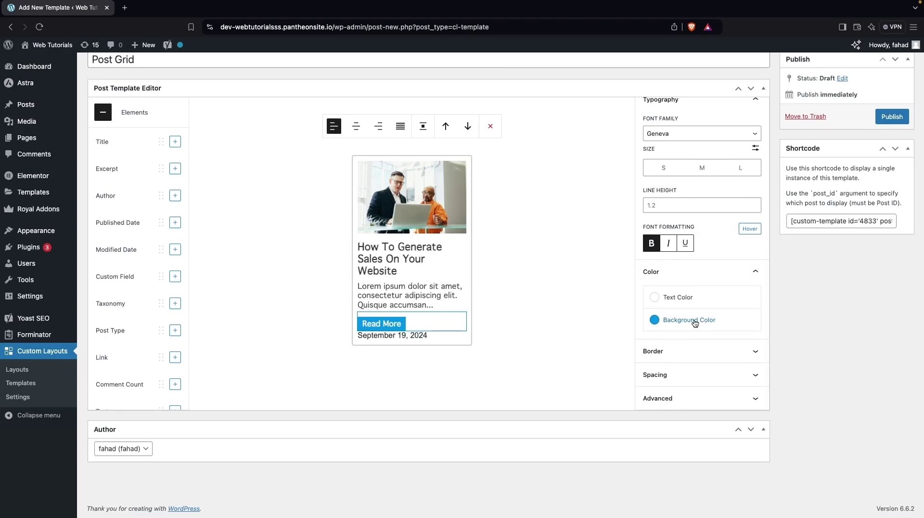
click(695, 323)
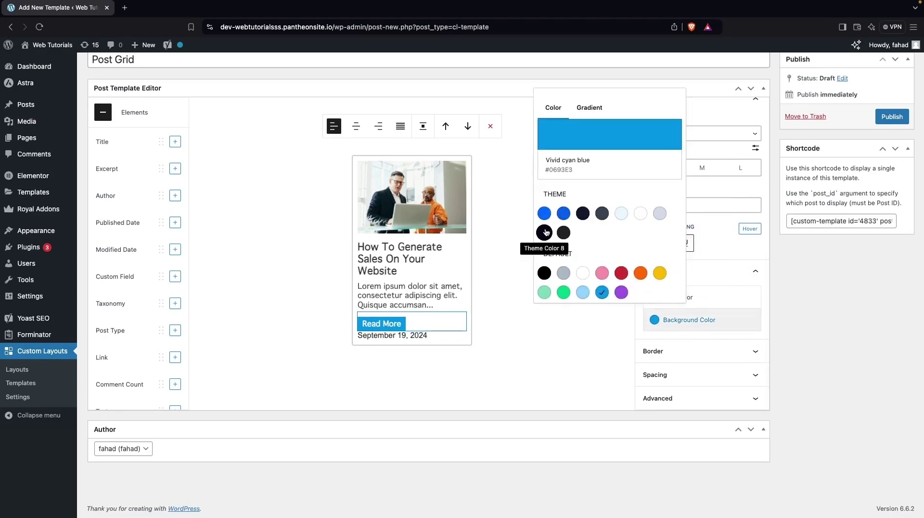
click(641, 215)
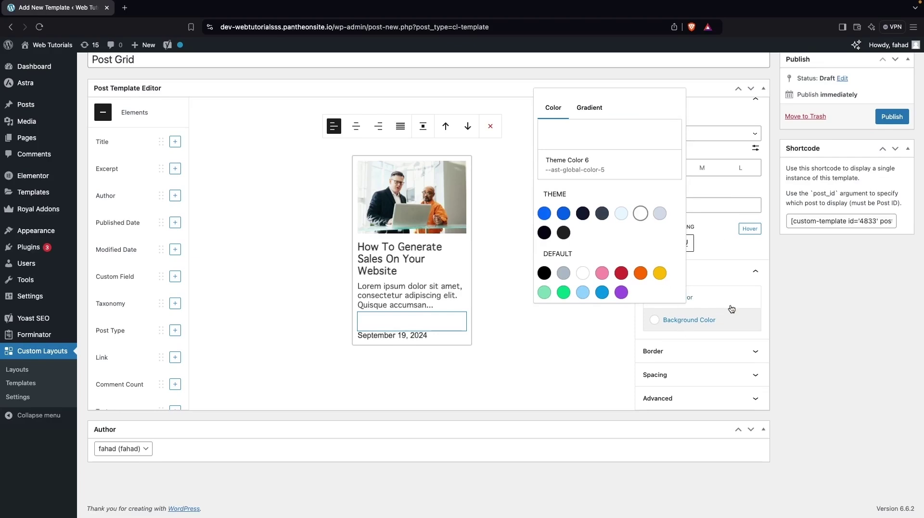
click(686, 320)
Step: Set the Read More link's text color to the dark slate Theme Color 4
click(679, 297)
click(603, 417)
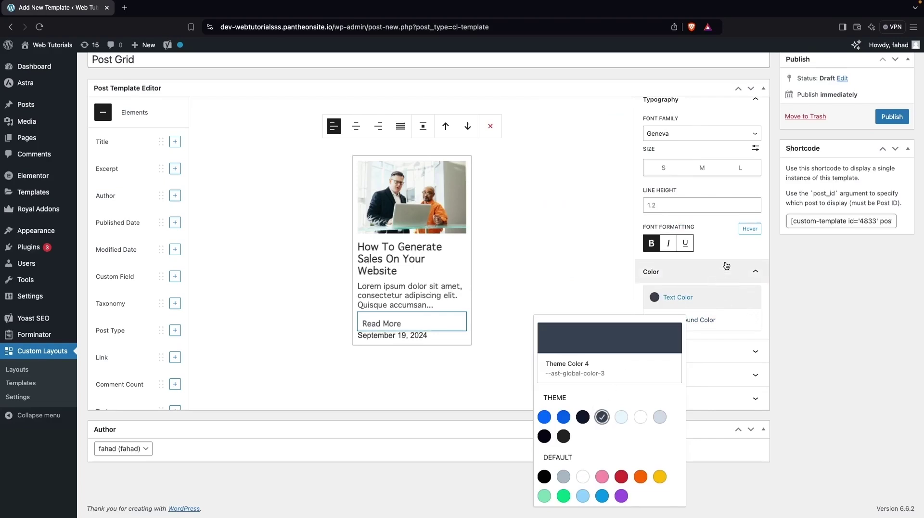
click(794, 298)
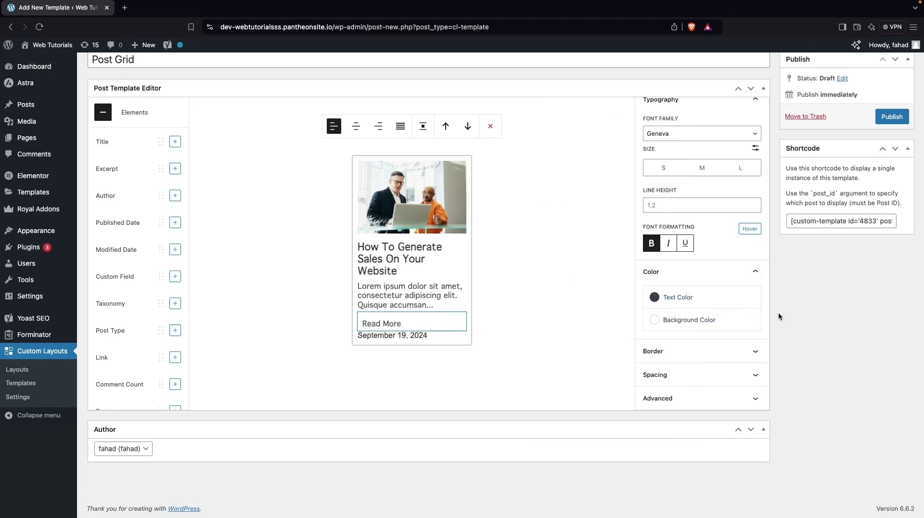
Step: Give the Read More link a border 2 px wide with a corner radius of 62 px
click(703, 357)
scroll(679, 270, down, 2)
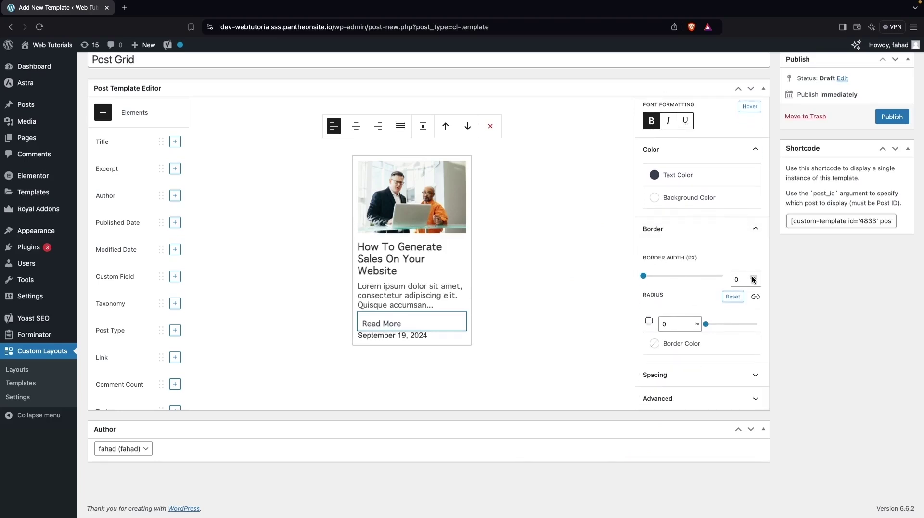
click(753, 277)
click(754, 277)
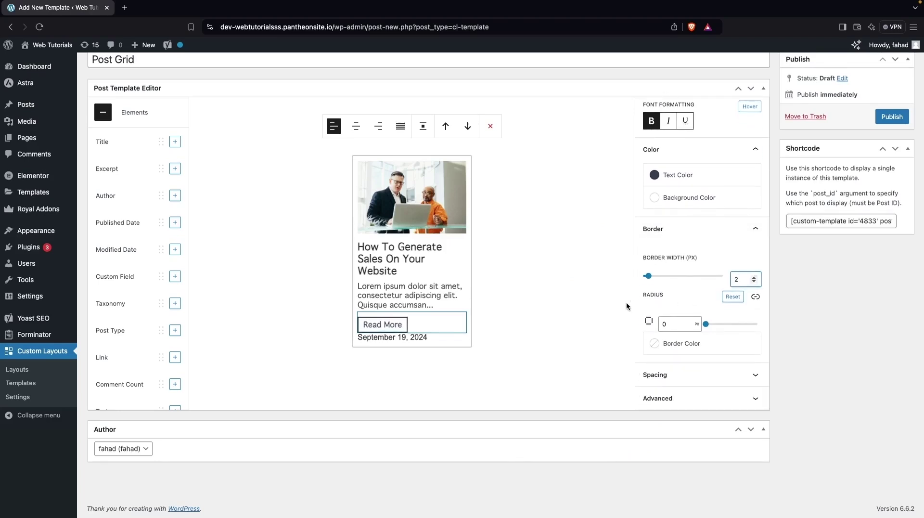
click(679, 324)
text(62)
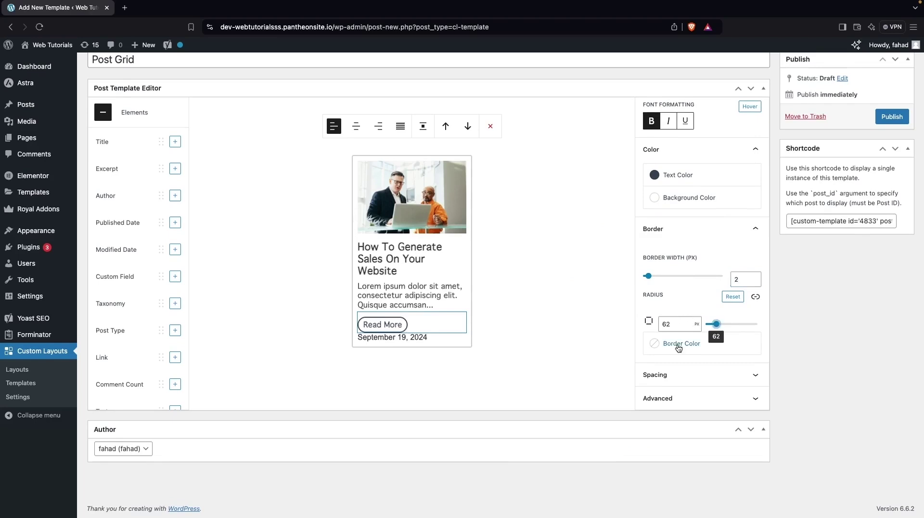
Step: Set the Read More link's border color to black #000000
click(657, 345)
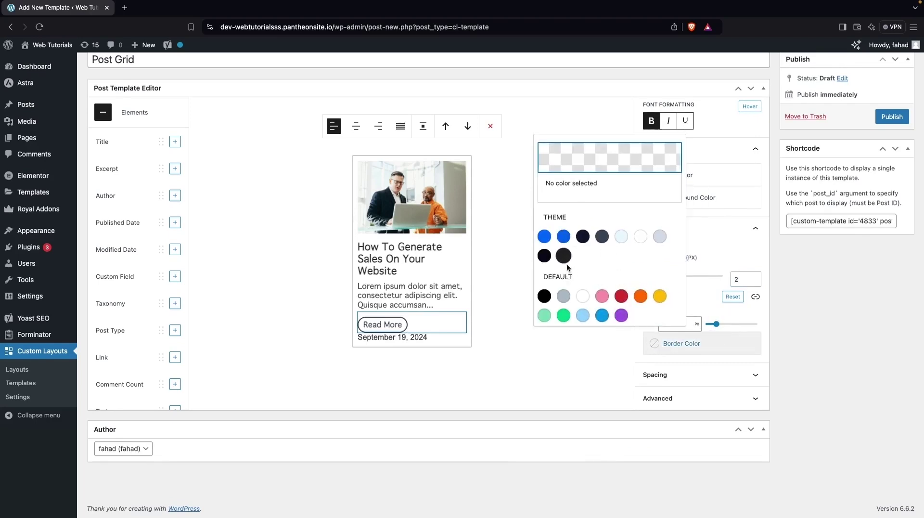
click(565, 297)
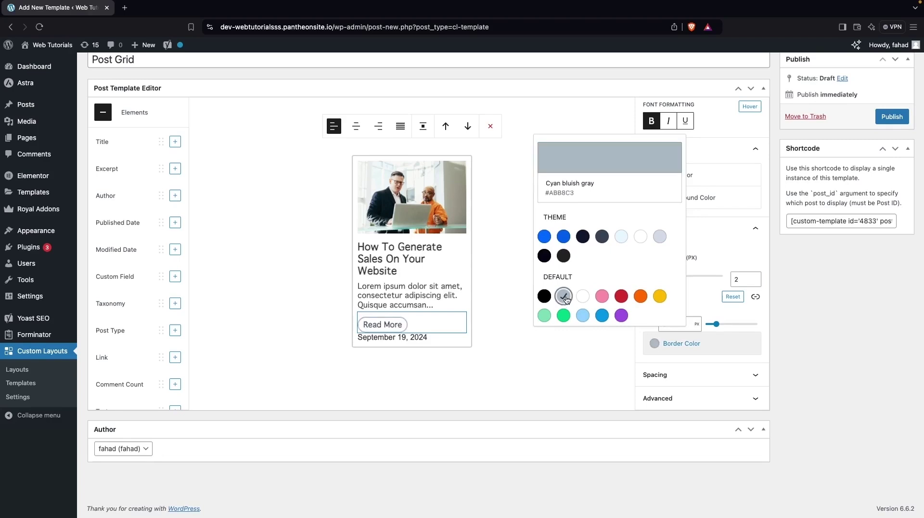
click(545, 296)
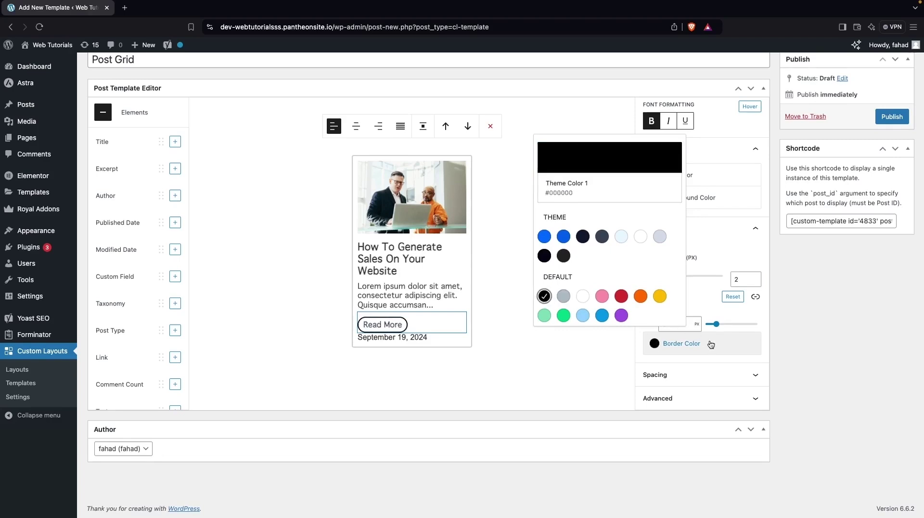
Step: Set the Read More link's top padding to 10 px and its right padding to 15 px
click(738, 374)
scroll(718, 269, down, 5)
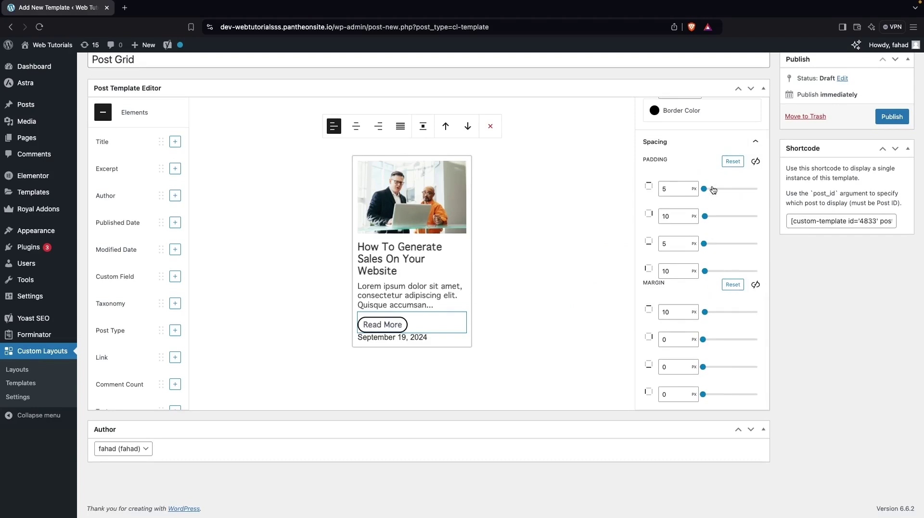
click(680, 187)
key(BackSpace)
text(10)
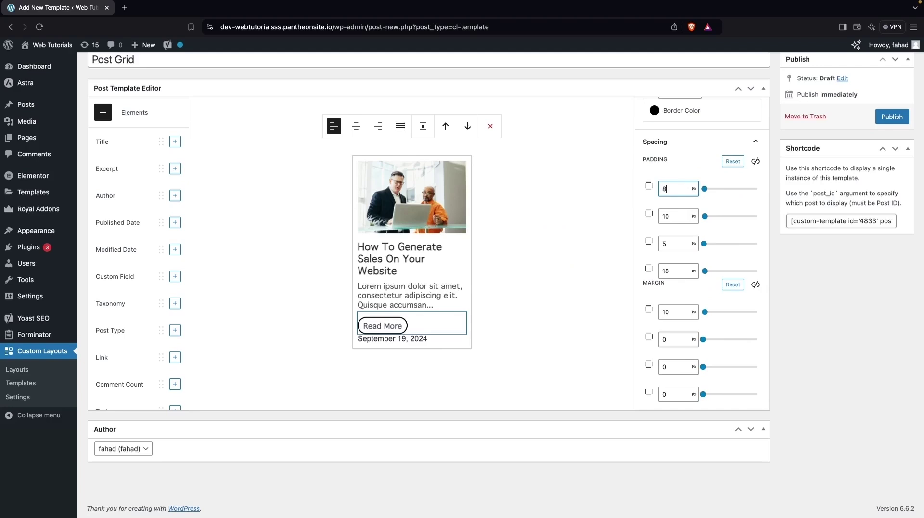
click(677, 215)
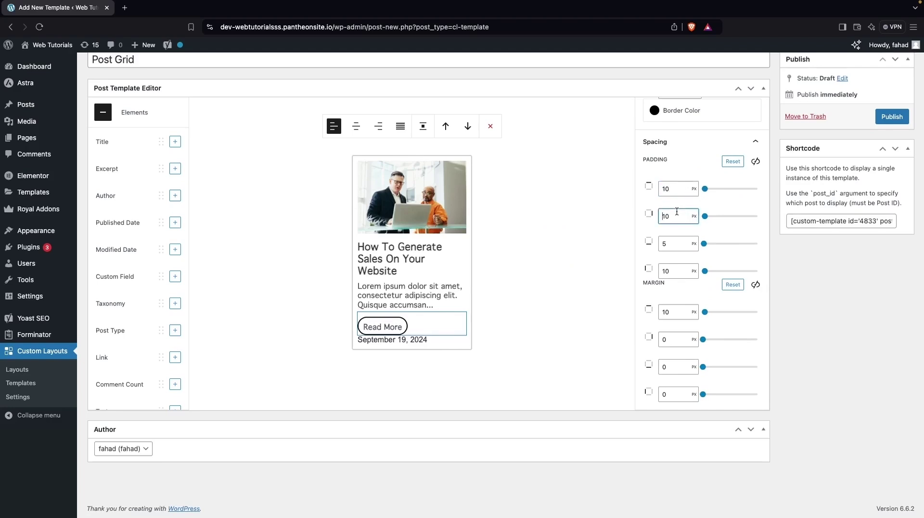
key(BackSpace)
text(4)
key(BackSpace)
text(5)
Step: Set the Read More link's bottom padding to 10 px and its left padding to 15 px
click(674, 243)
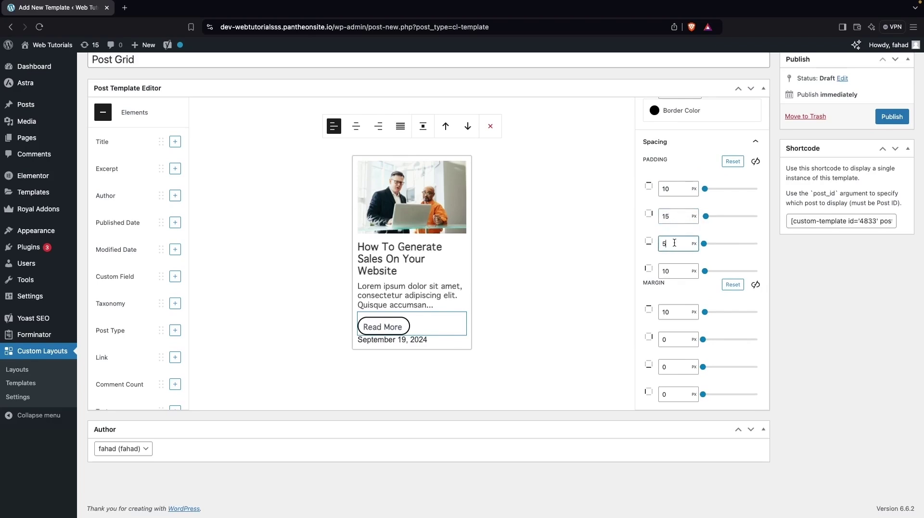
key(BackSpace)
text(10)
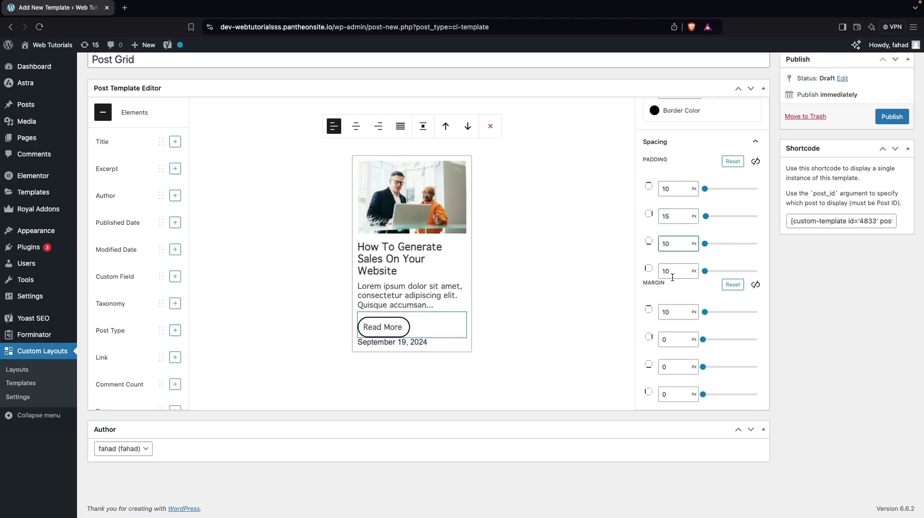
click(673, 276)
key(BackSpace)
text(5)
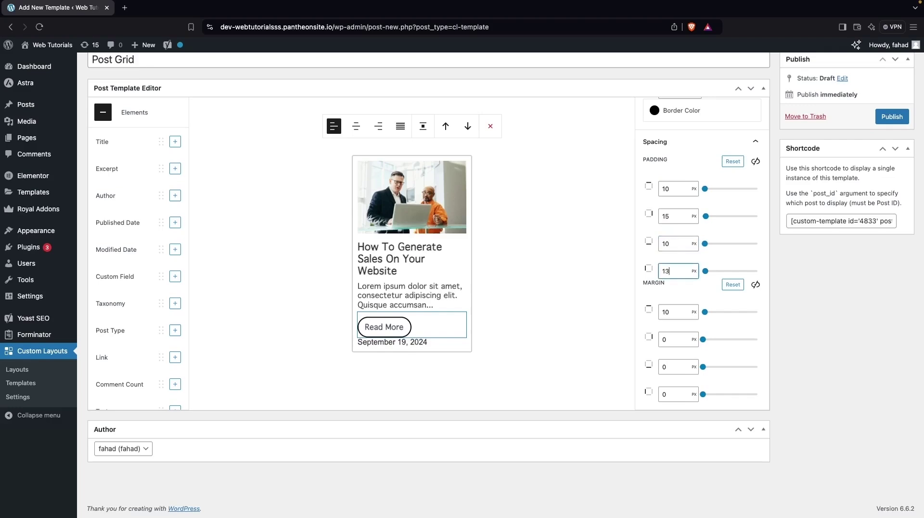
Step: Set the Read More link's bottom margin to 10 px
scroll(704, 308, down, 1)
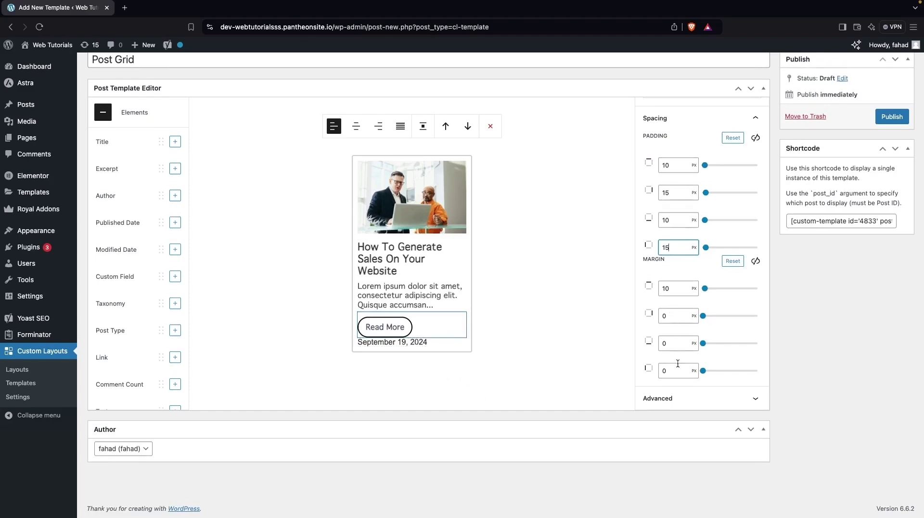
click(674, 343)
text(10)
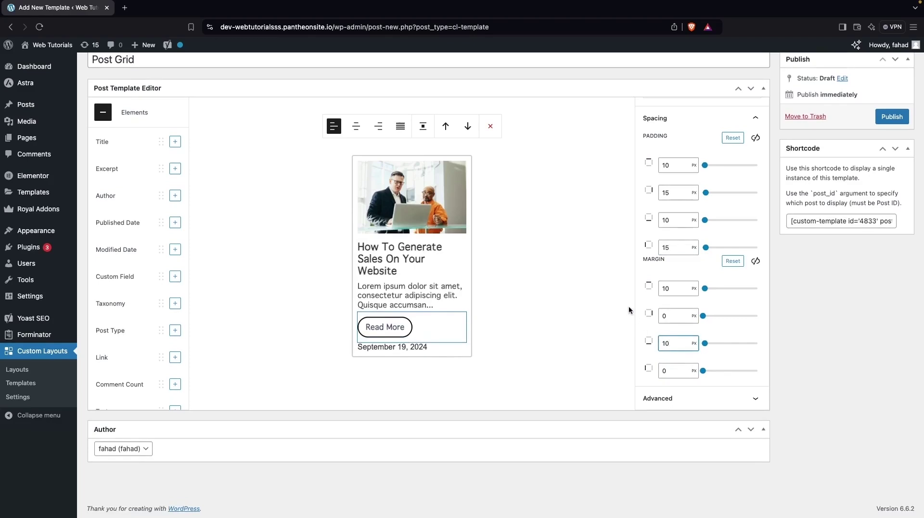
Step: Try center and right alignment on the Read More link, and return it to left alignment
click(357, 127)
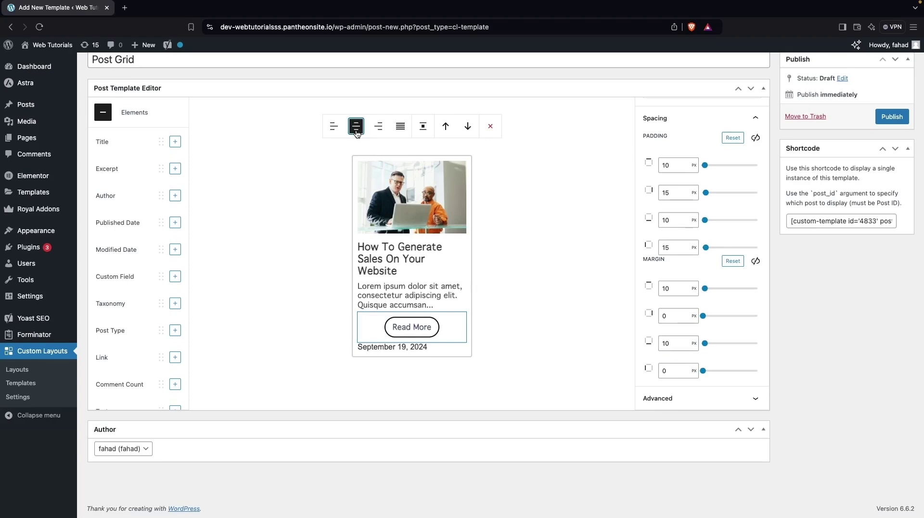
click(378, 128)
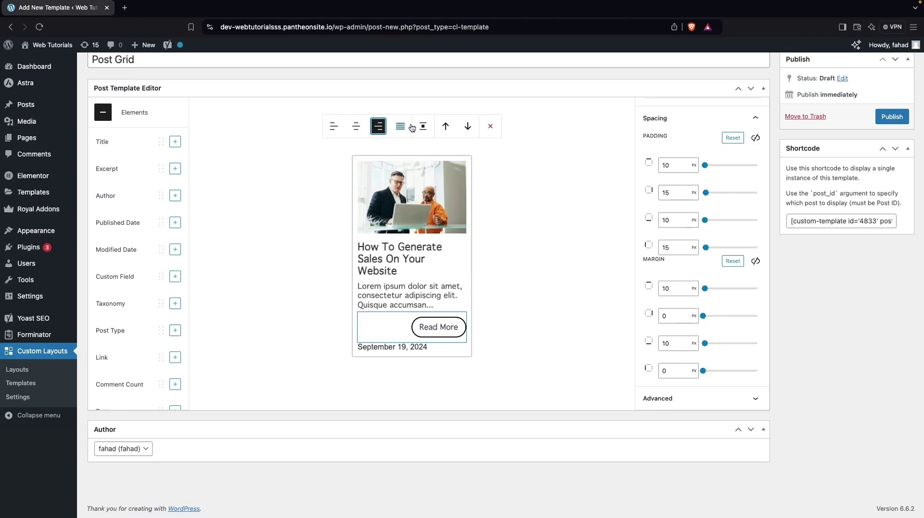
click(333, 127)
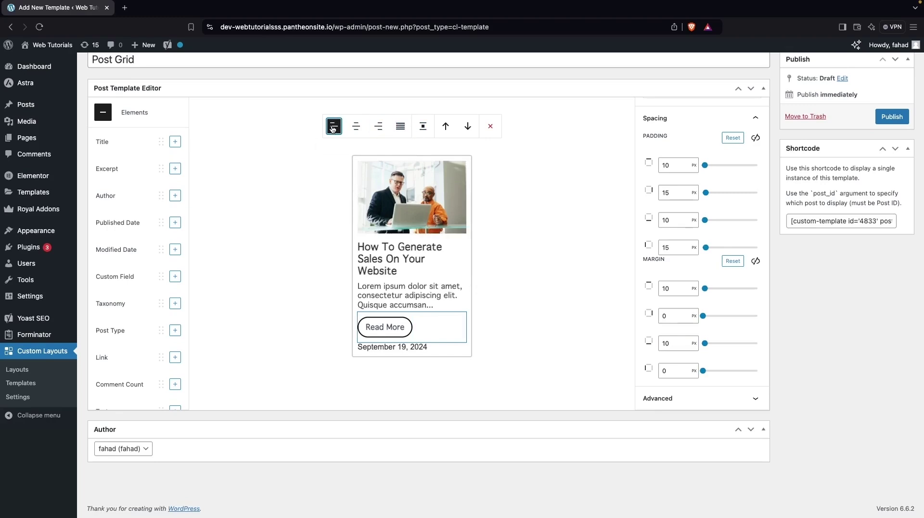
Step: Move the published date element up one place, between the excerpt and the Read More link
click(407, 289)
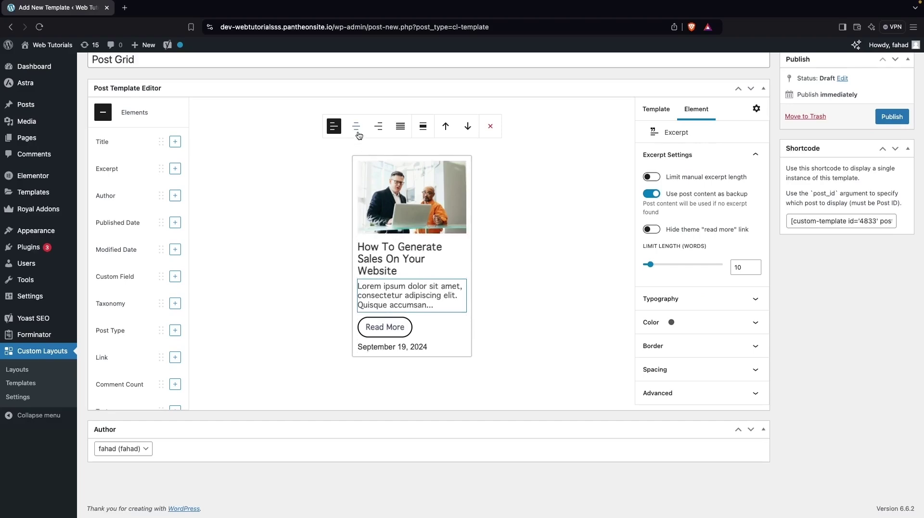
click(384, 260)
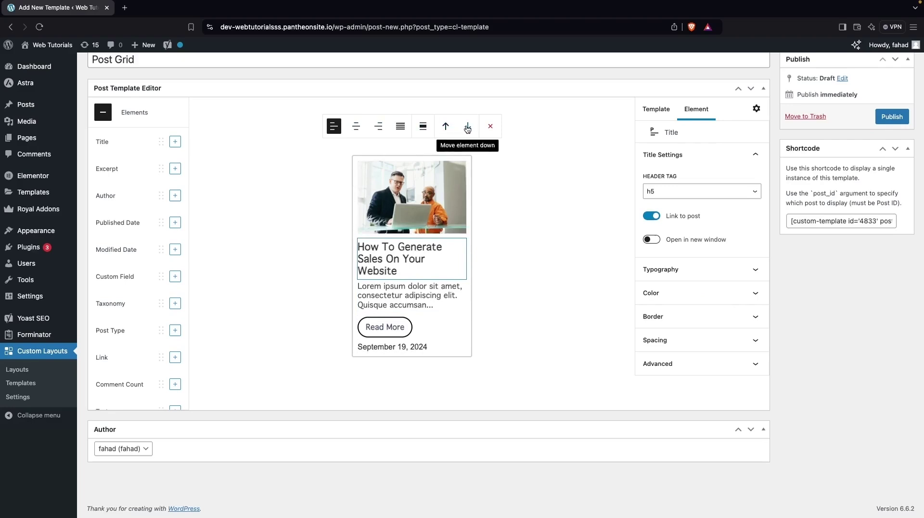
click(406, 348)
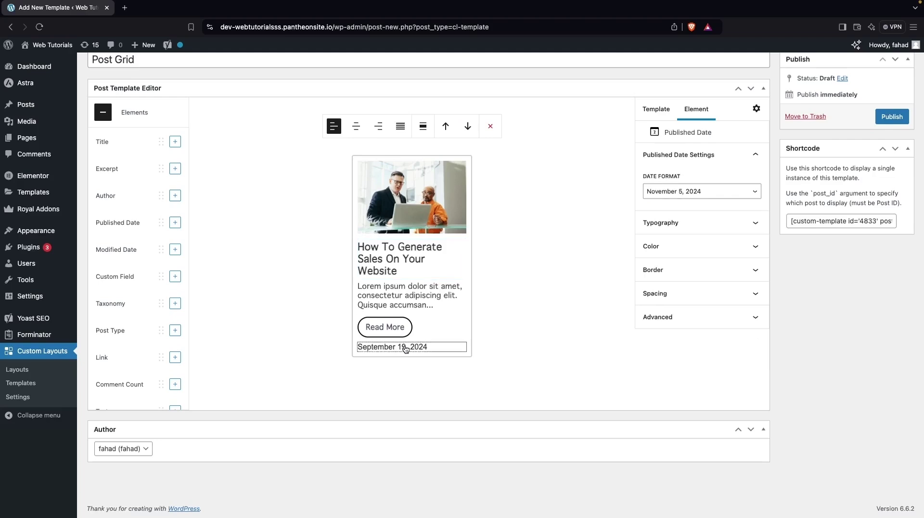
click(446, 128)
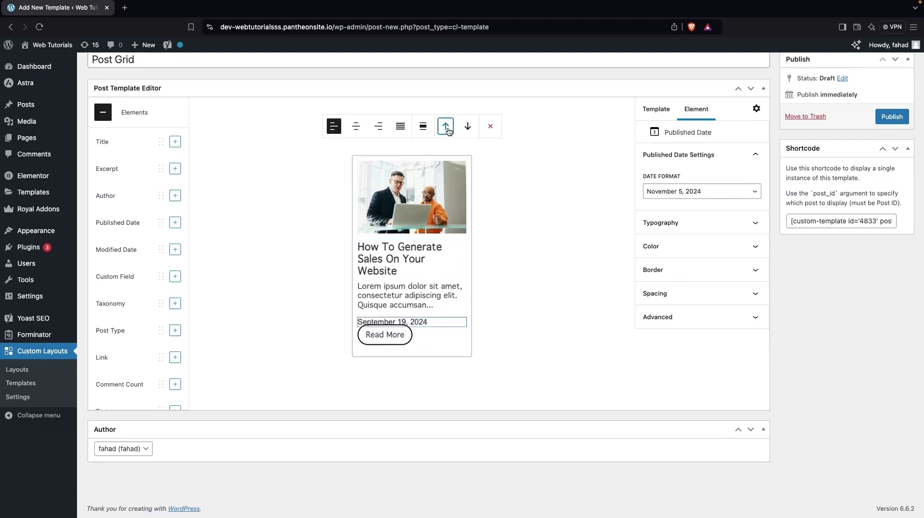
Step: Set the excerpt element's bottom padding to 10 px
click(421, 301)
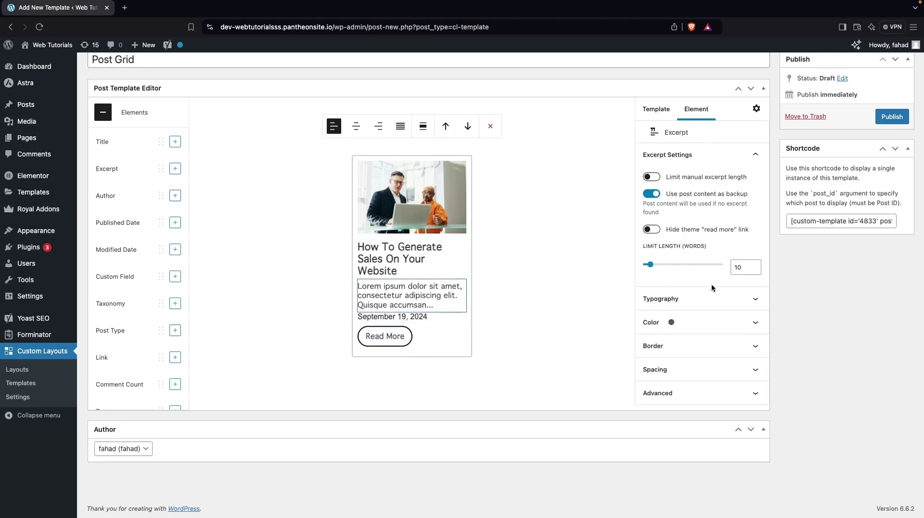
click(692, 369)
scroll(684, 332, down, 3)
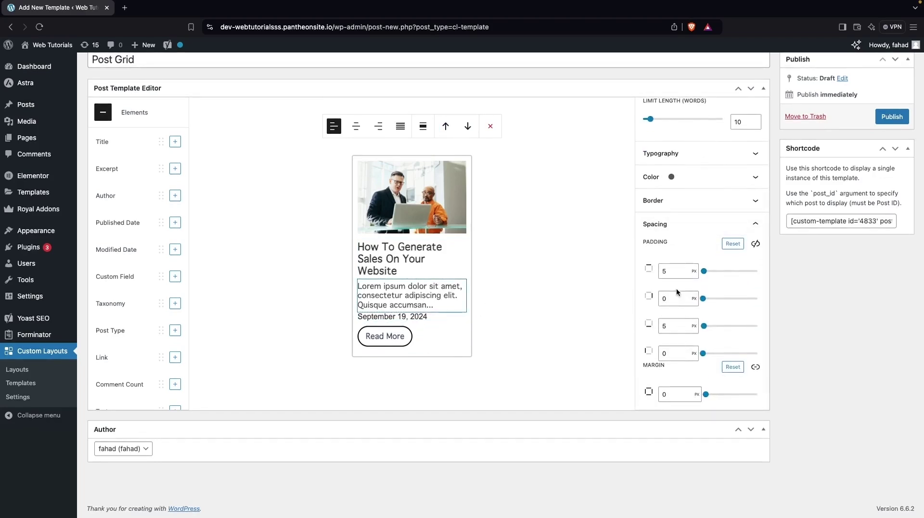
scroll(678, 299, down, 1)
click(679, 303)
key(BackSpace)
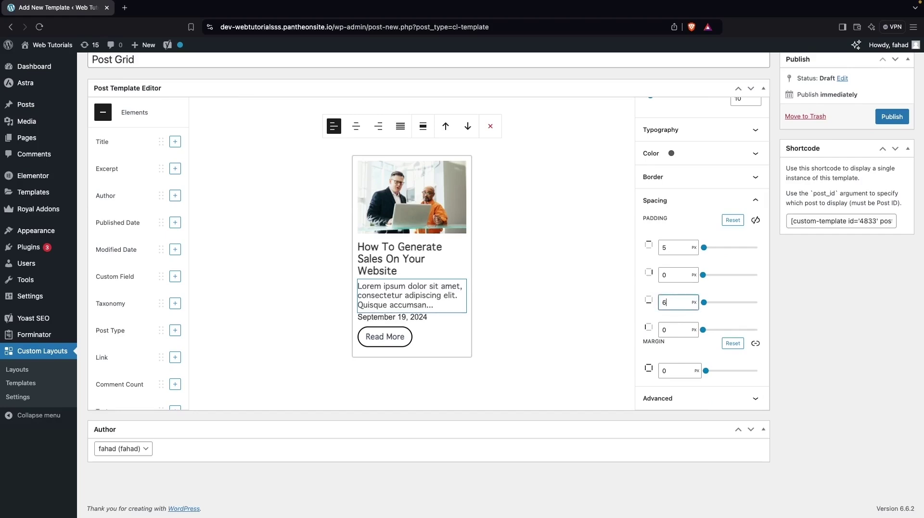
text(10)
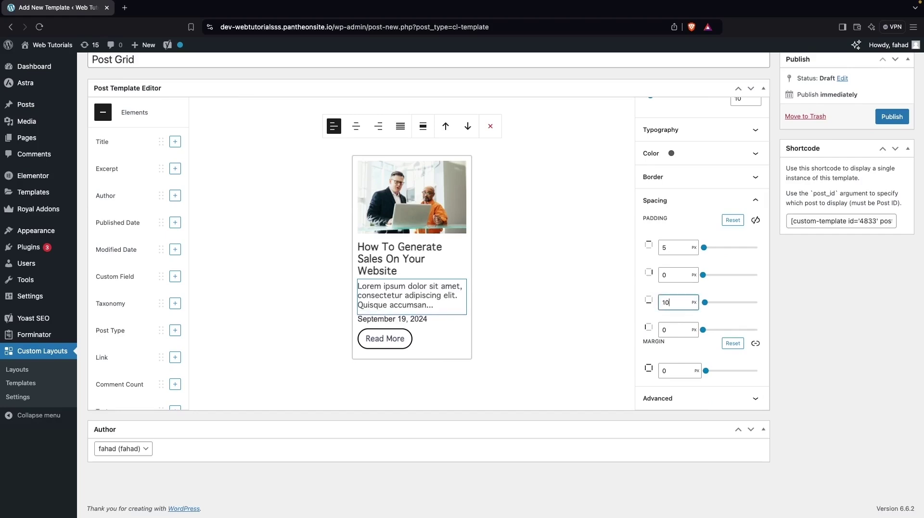
scroll(539, 248, up, 1)
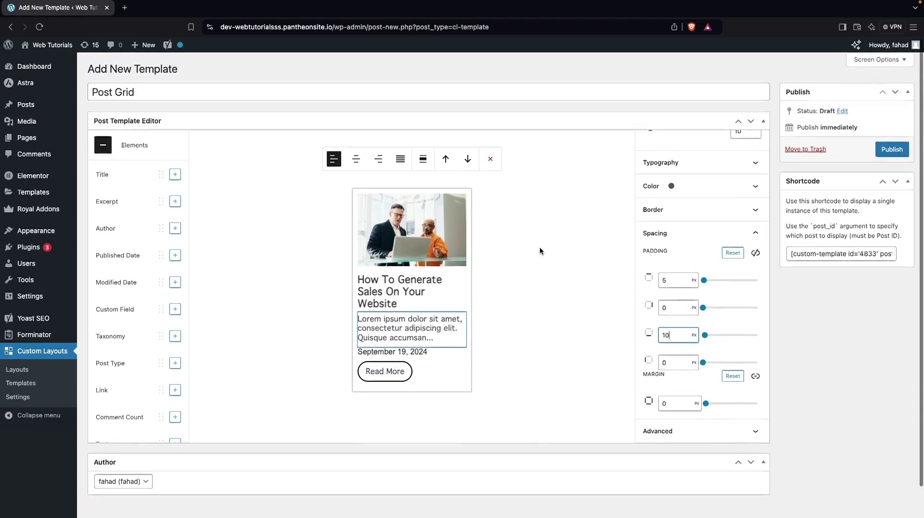
scroll(540, 248, down, 1)
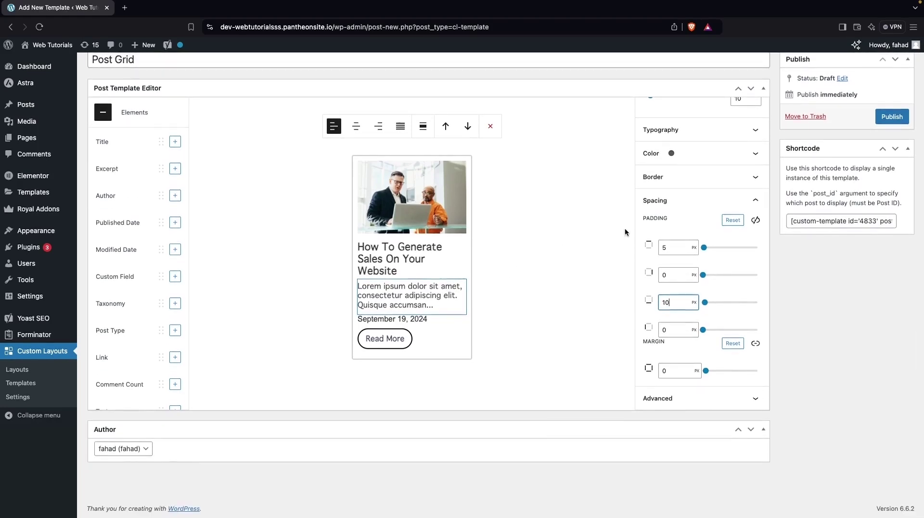
scroll(566, 207, up, 1)
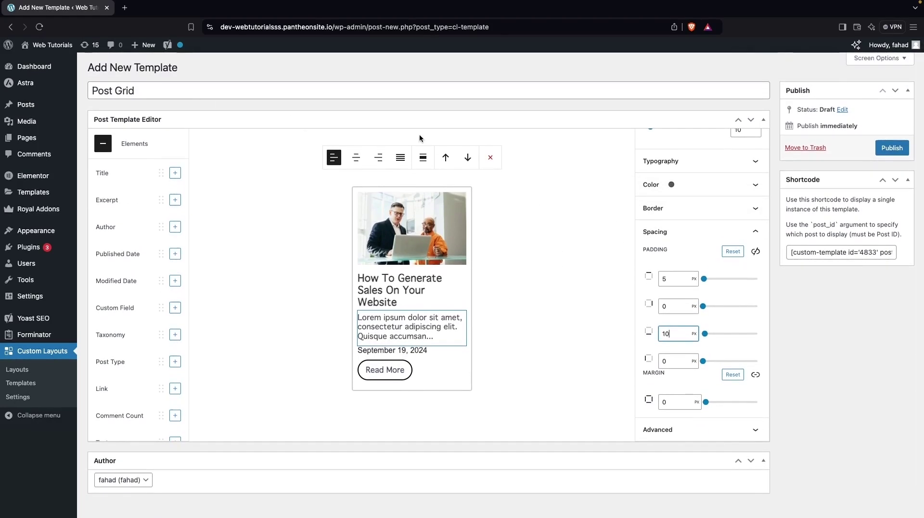
Step: Set the template's preview width to 400 px
click(652, 153)
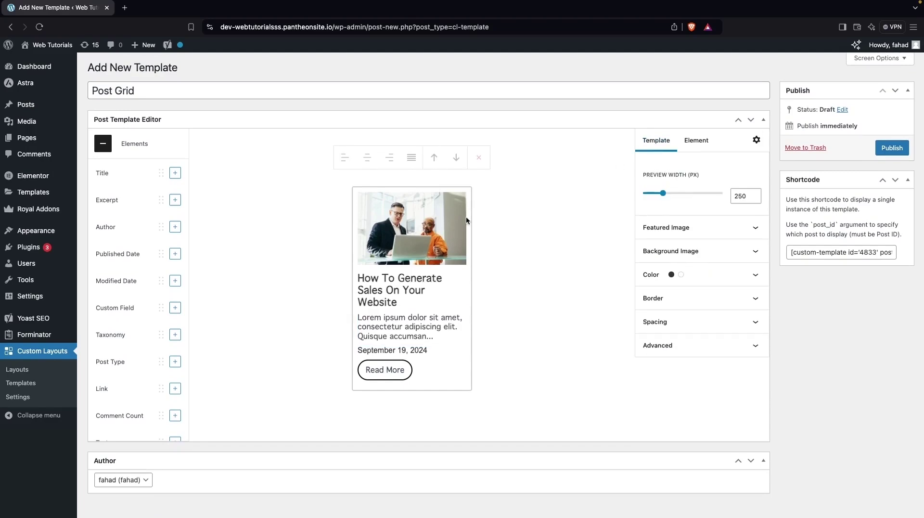
mouse_move(664, 194)
drag(664, 194, 676, 194)
Step: Look through the template's featured image, background image and color settings, and slightly increase the padding around the whole template
click(693, 231)
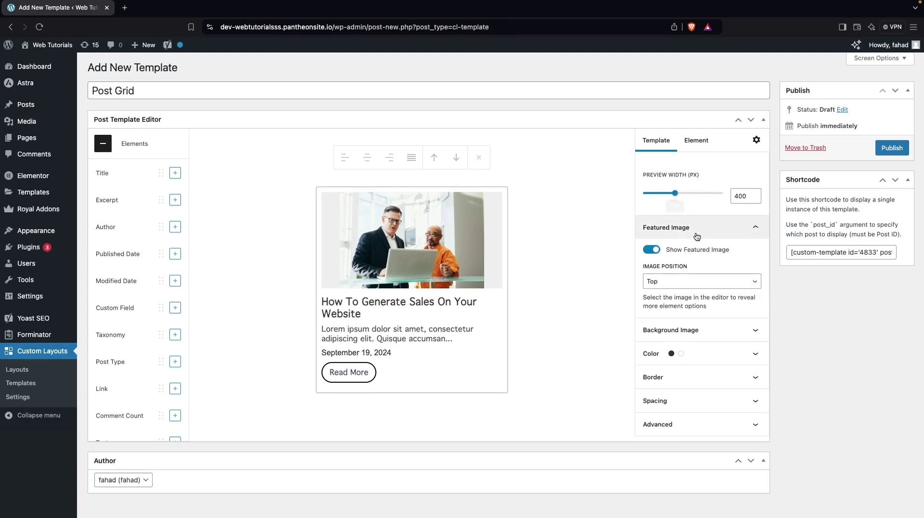
scroll(691, 248, down, 1)
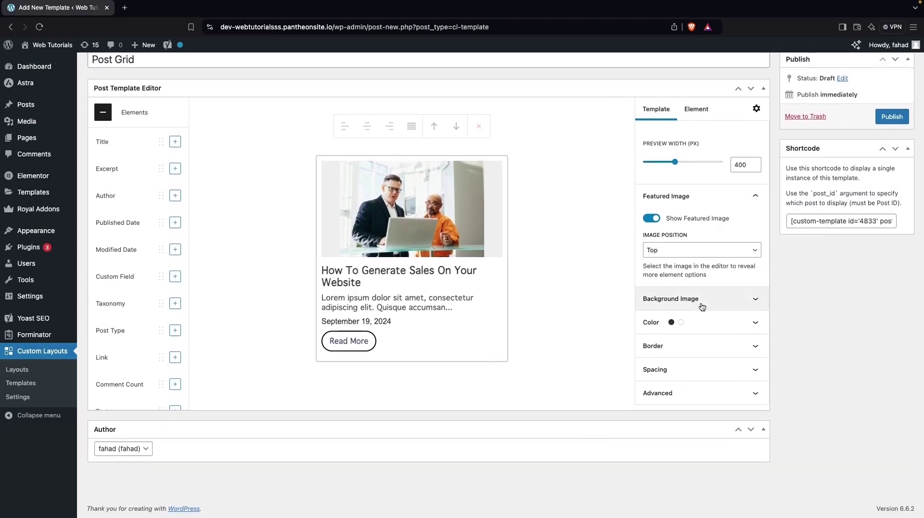
click(694, 298)
scroll(703, 332, down, 1)
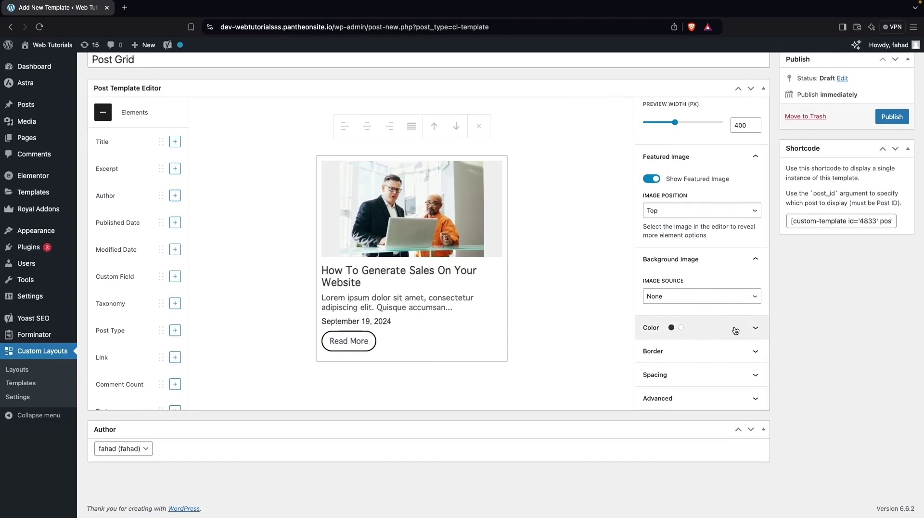
click(724, 331)
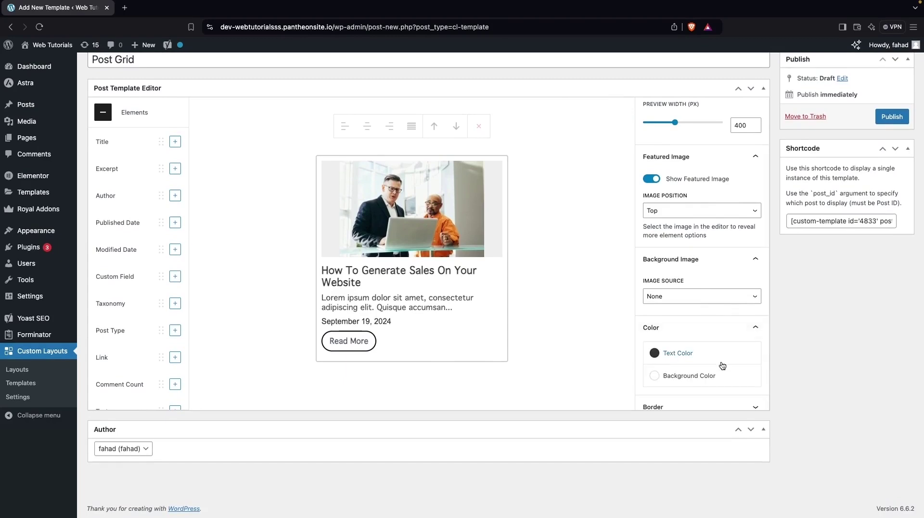
scroll(712, 380, down, 2)
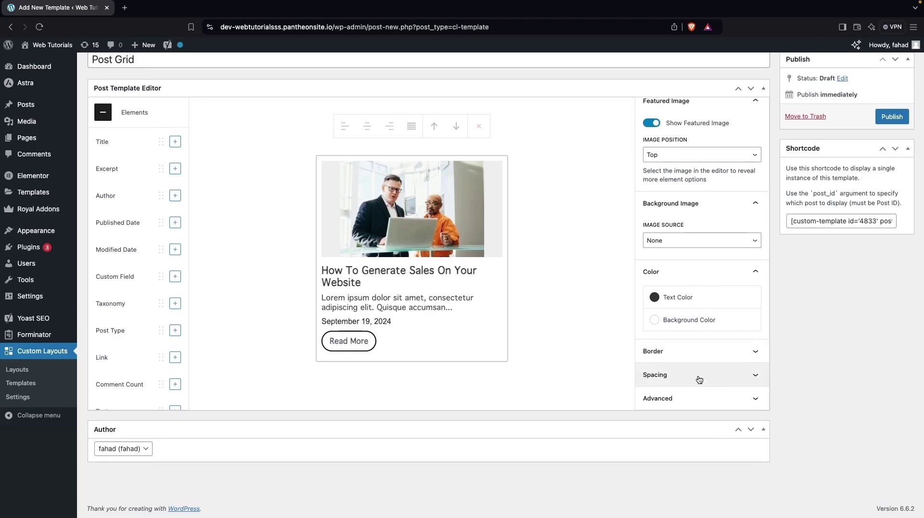
click(700, 380)
scroll(692, 326, down, 2)
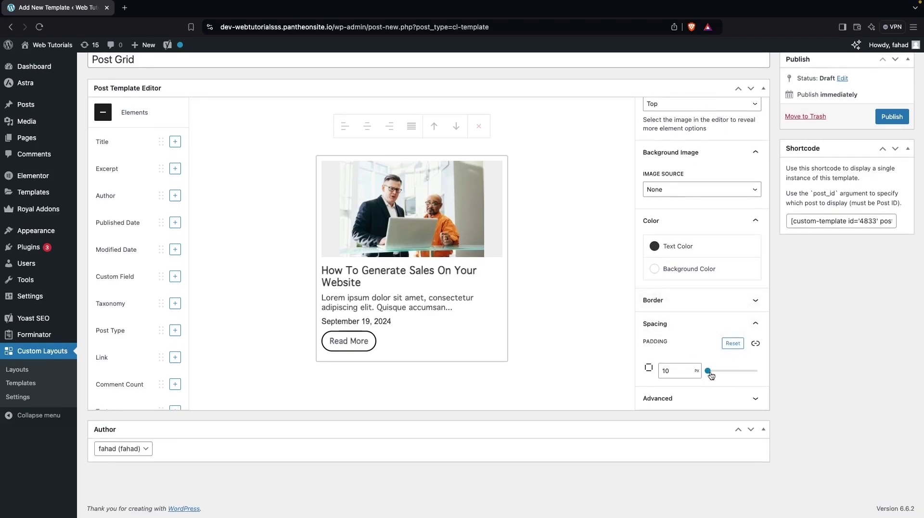
drag(711, 376, 708, 371)
scroll(689, 300, up, 5)
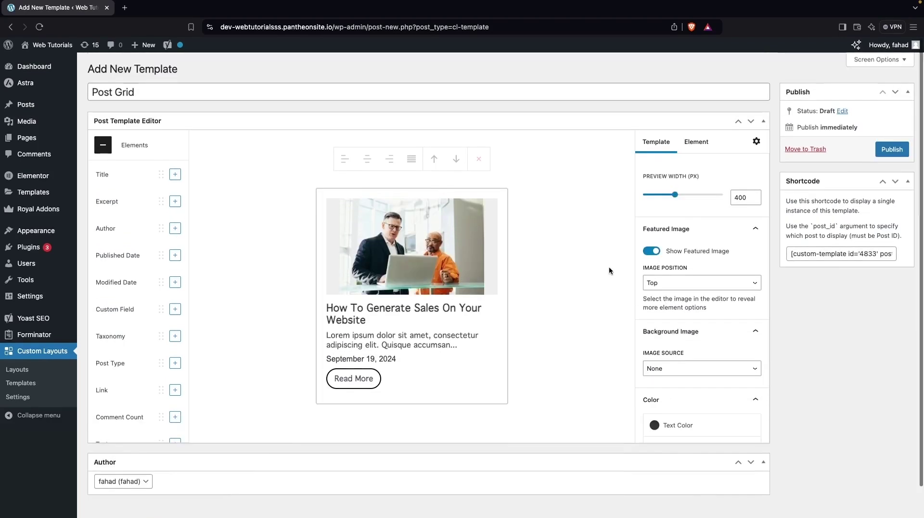
Step: Try Aspect Ratio container sizing on the featured image, look through the ratio options, and return the sizing to Natural Fit
click(393, 260)
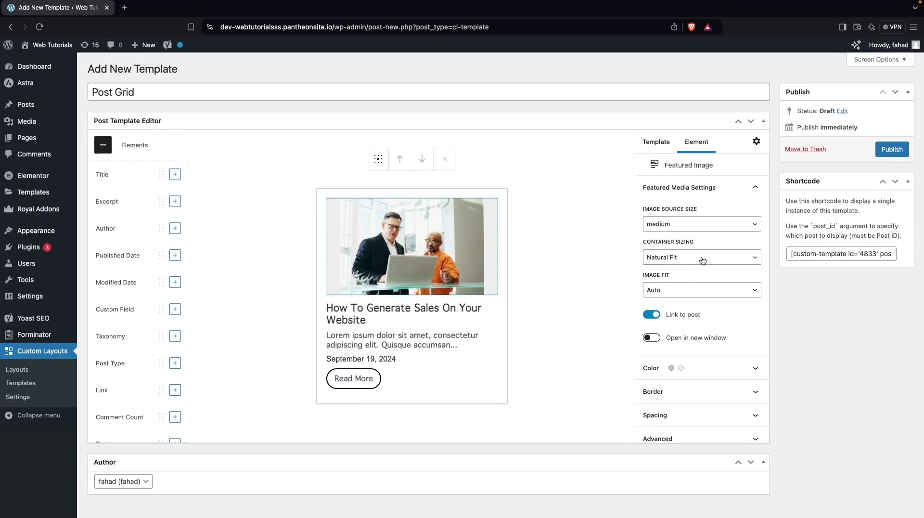
click(676, 260)
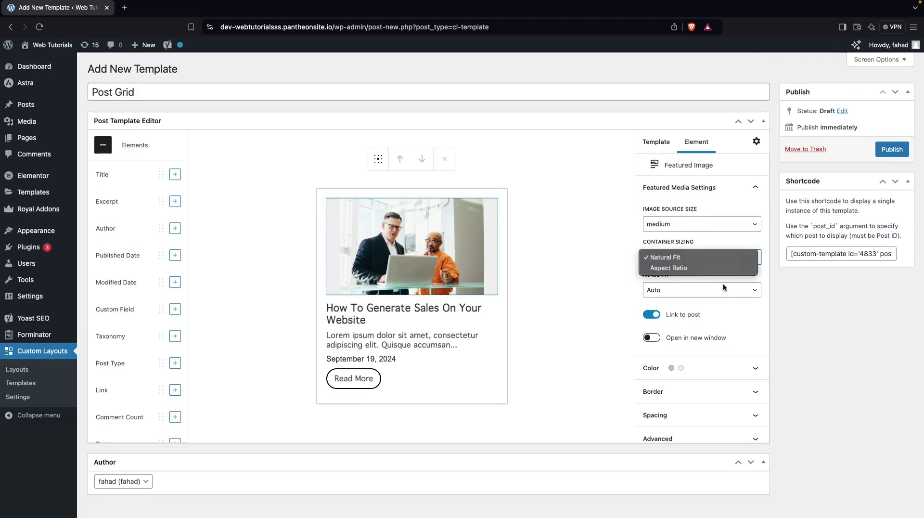
click(678, 267)
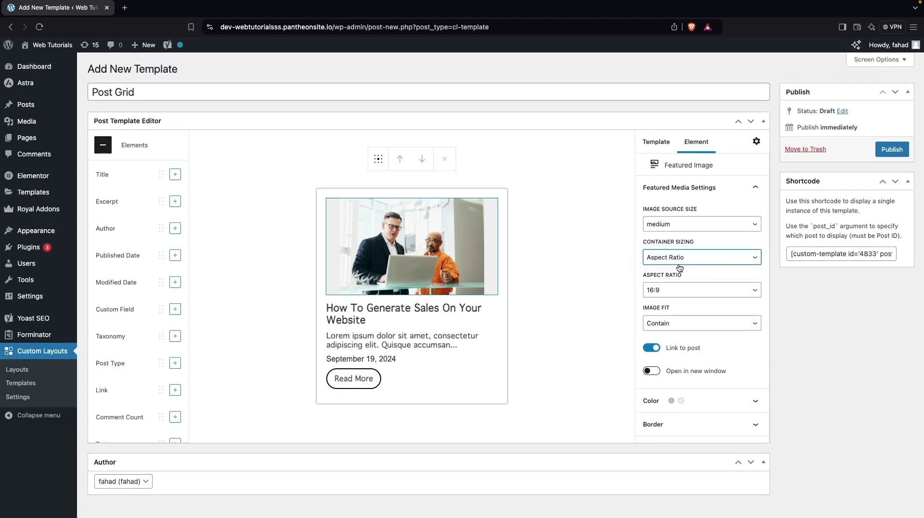
click(718, 291)
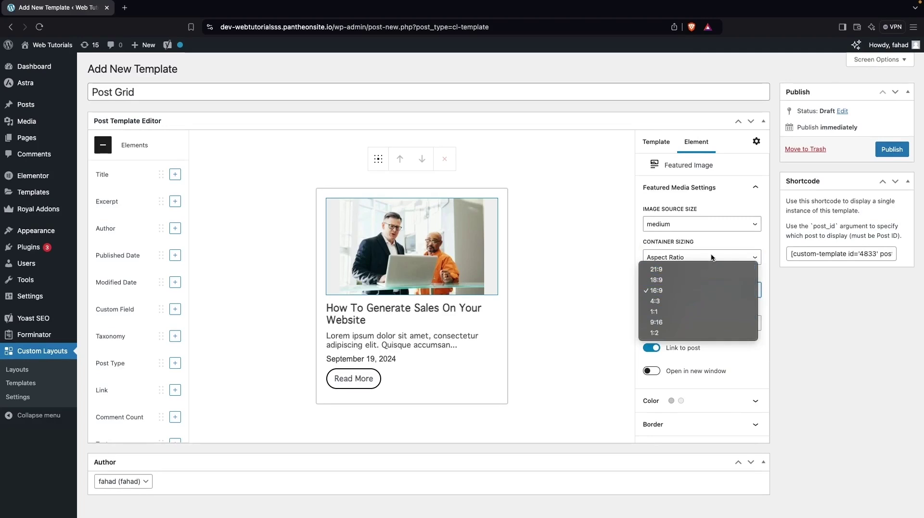
click(729, 242)
click(723, 262)
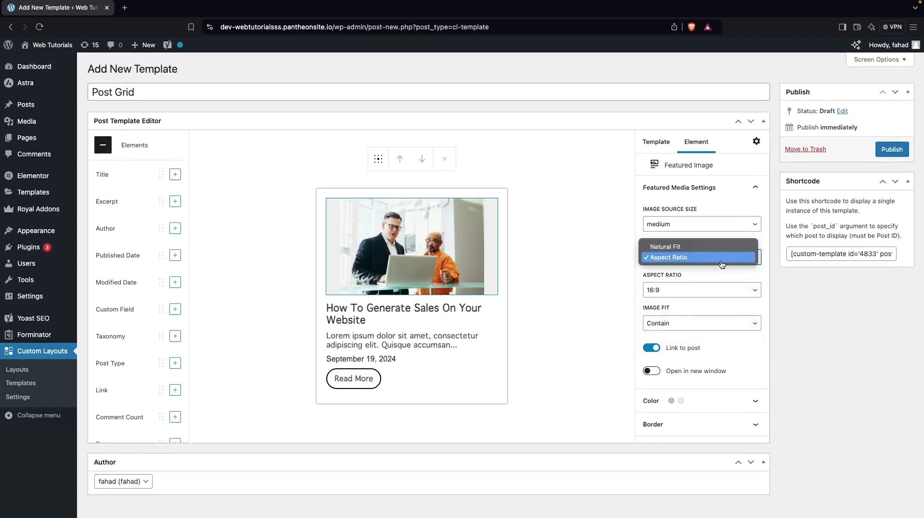
click(680, 247)
scroll(707, 328, down, 1)
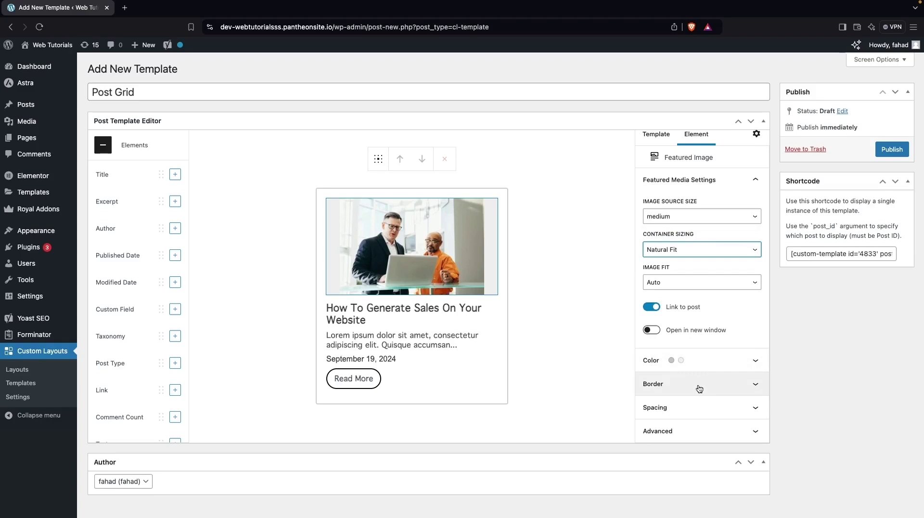
scroll(656, 297, up, 1)
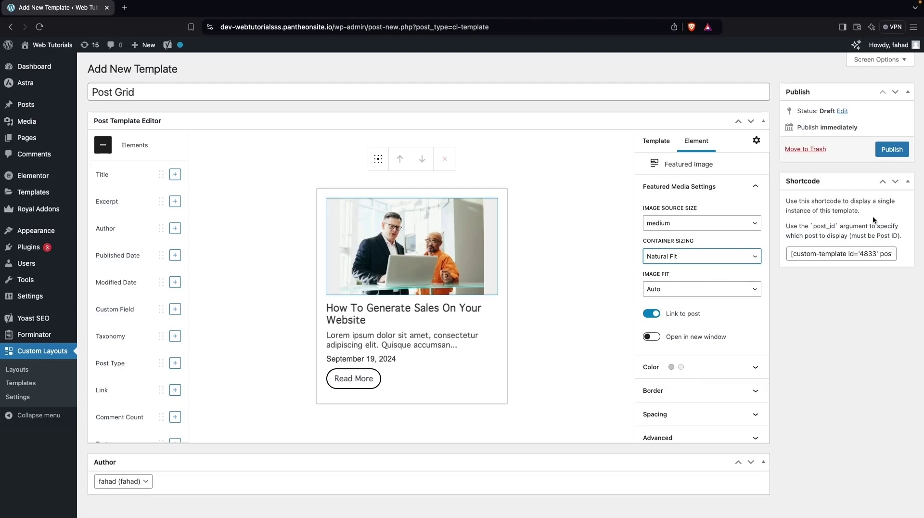
Step: Publish the Post Grid template and start a new Custom Layouts layout titled "New Layout"
click(892, 148)
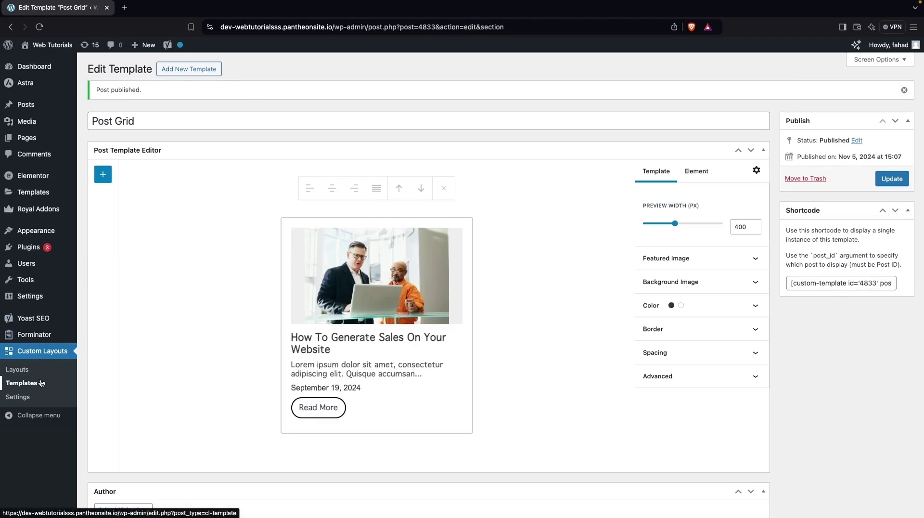
click(17, 370)
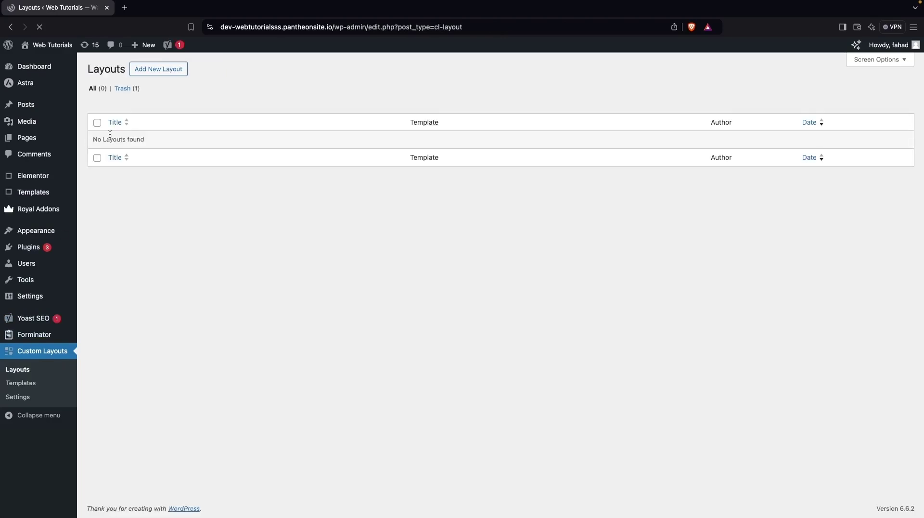
click(174, 72)
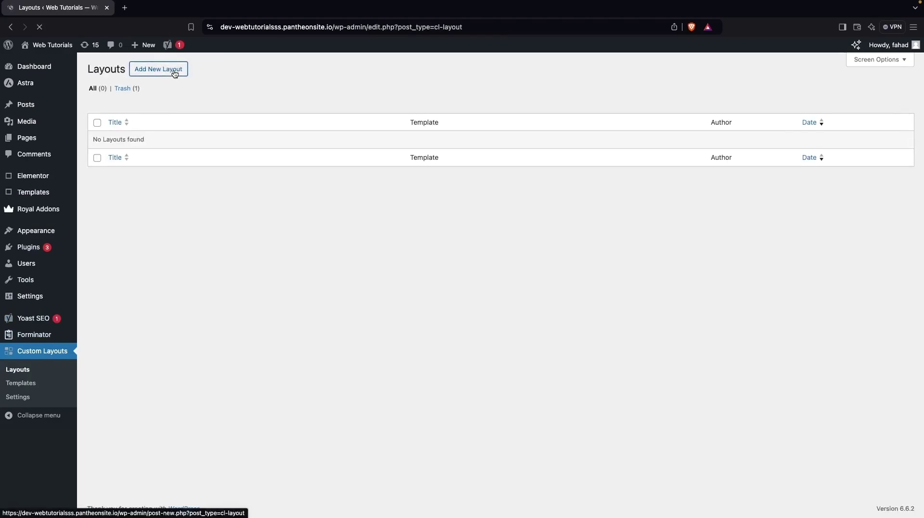
text(New Layout)
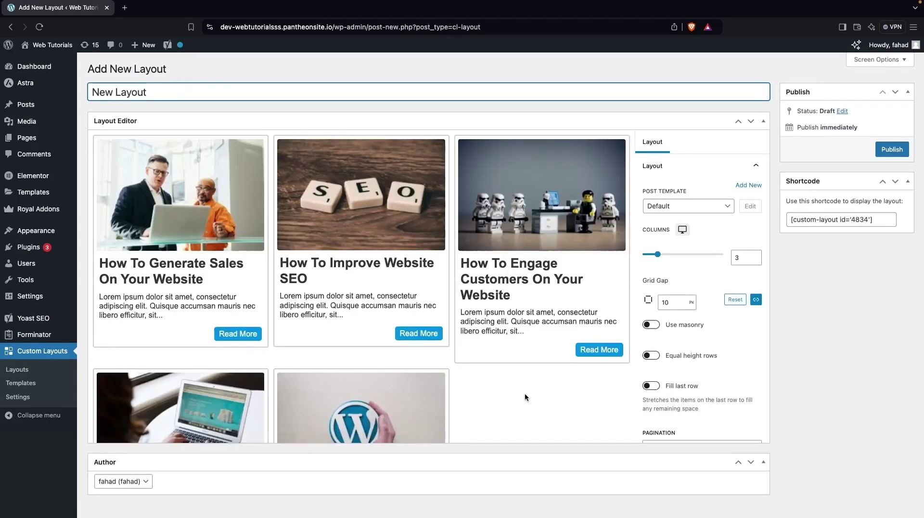
Step: Assign the Post Grid post template to the layout and set it to 2 columns
click(691, 206)
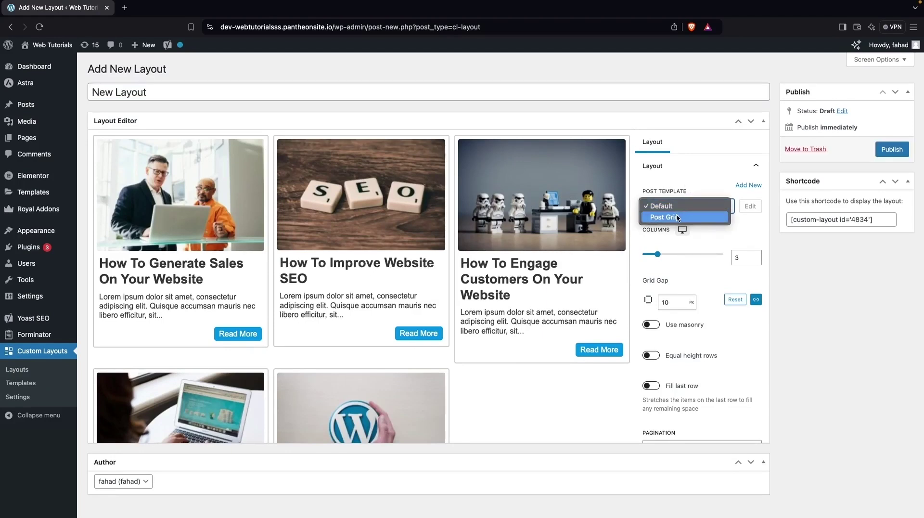
click(677, 217)
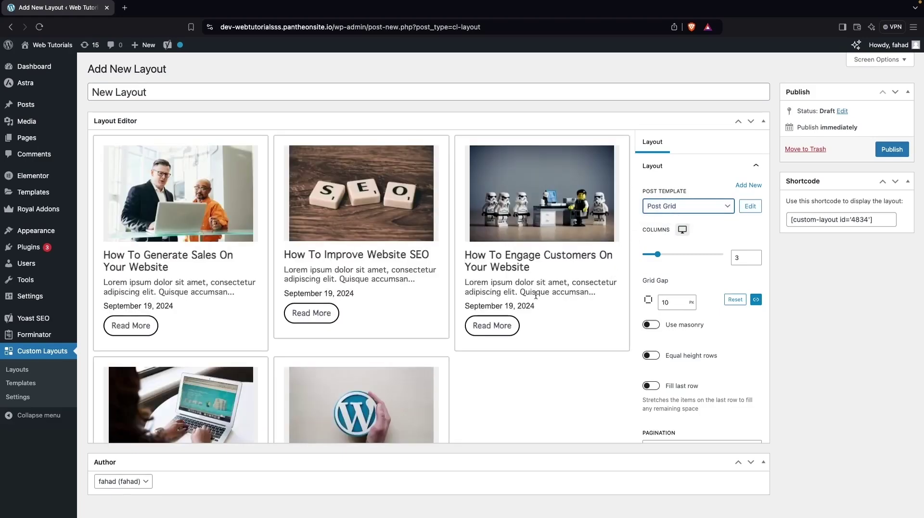
click(659, 255)
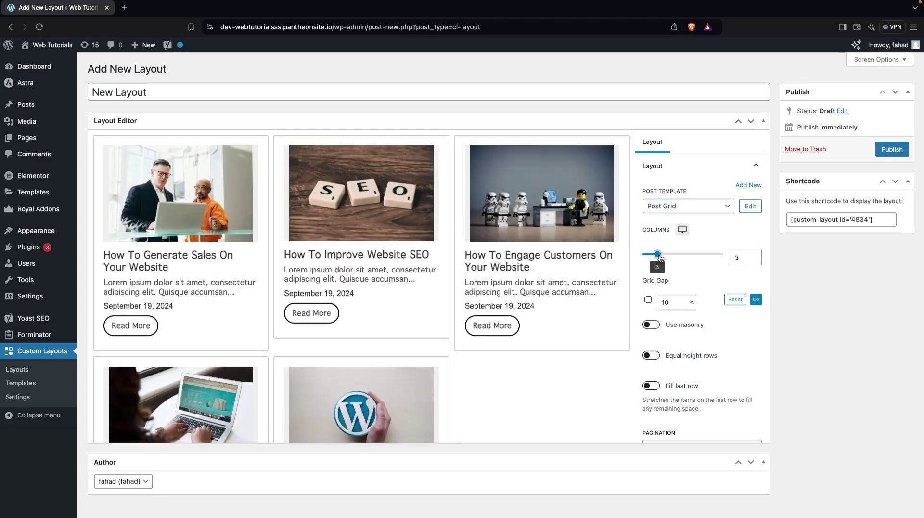
mouse_move(657, 260)
mouse_down()
mouse_move(664, 257)
mouse_move(648, 252)
mouse_move(649, 261)
mouse_up()
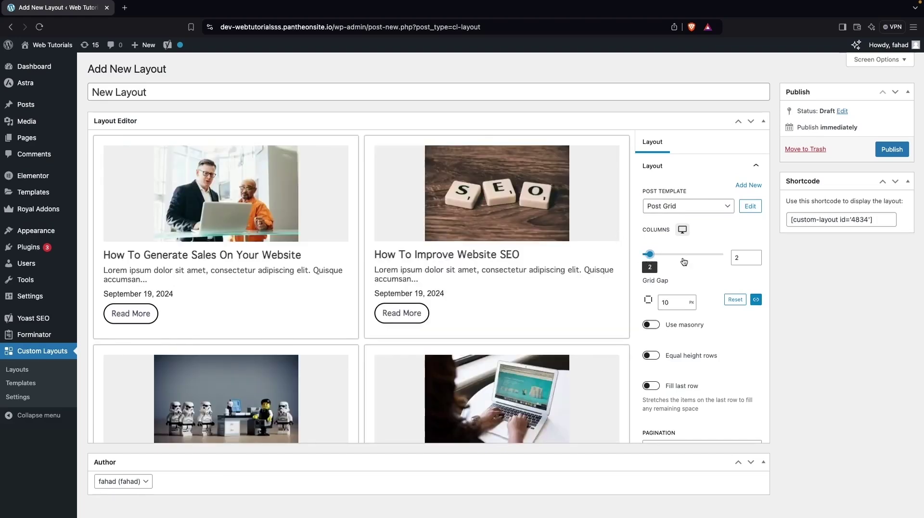
Step: Set the layout's grid gap to 25 px
scroll(684, 260, down, 1)
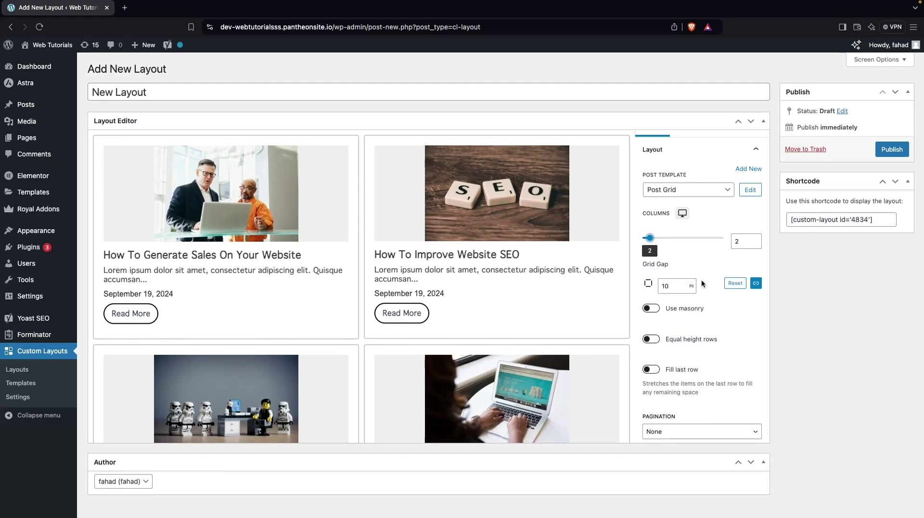
click(676, 285)
key(Up)
key(Up)
key(Up)
key(Up)
key(Up)
key(Up)
key(Up)
key(Up)
key(Up)
key(Up)
key(Up)
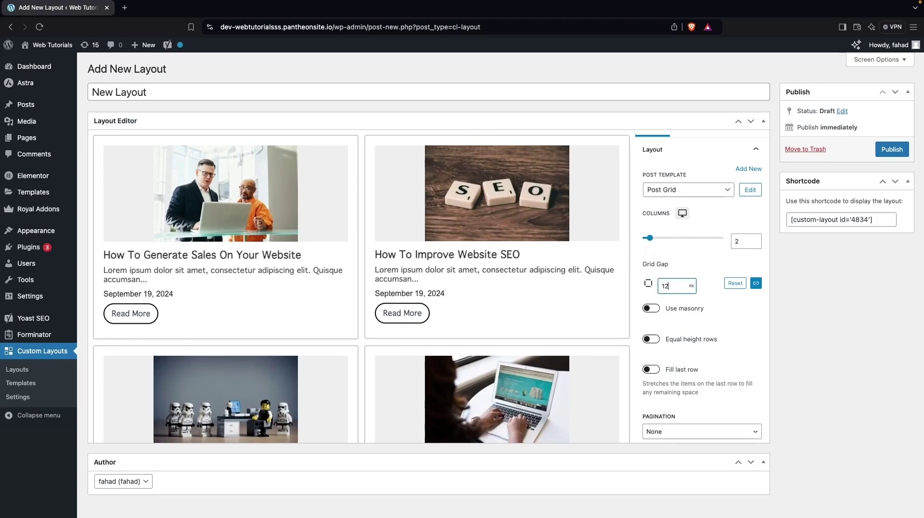
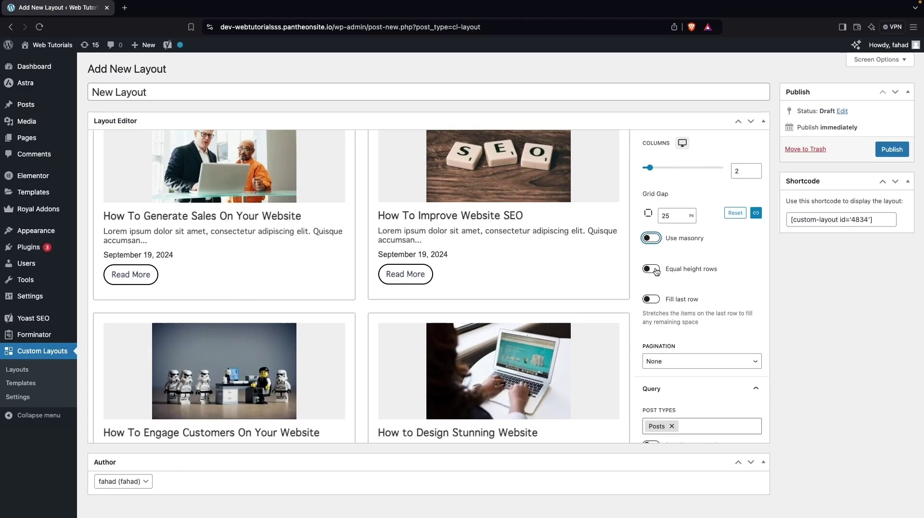
Step: Turn on equal height rows for the layout and check the preview down to the last row of posts
scroll(516, 325, down, 3)
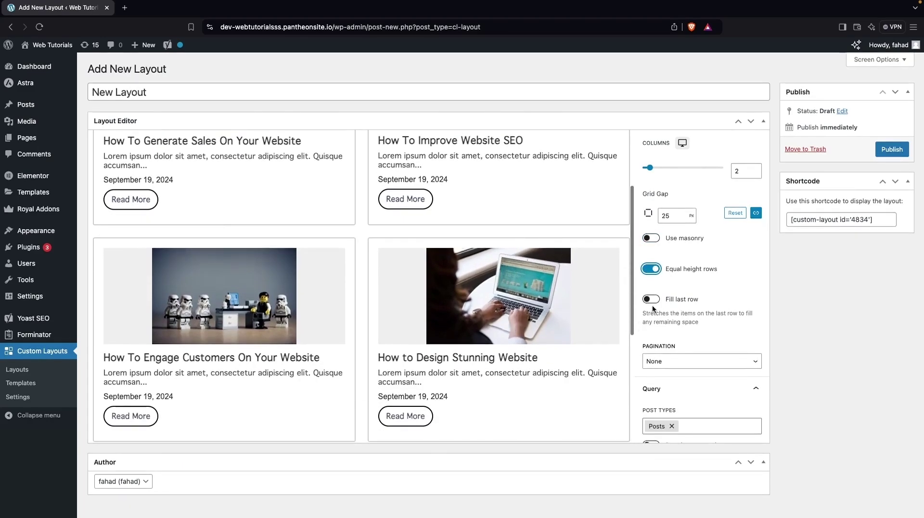
scroll(527, 334, down, 5)
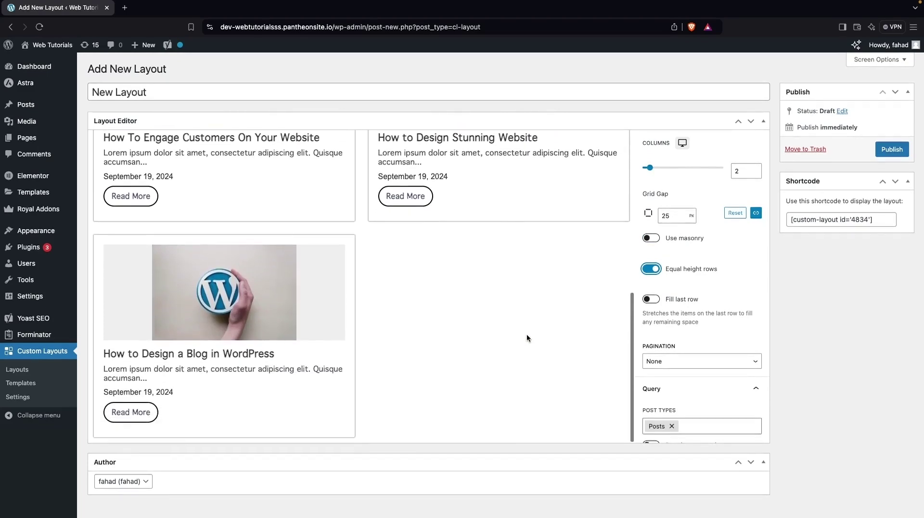
Step: Turn on the option that stretches the layout's last-row items to fill the remaining space
scroll(527, 337, down, 1)
click(655, 291)
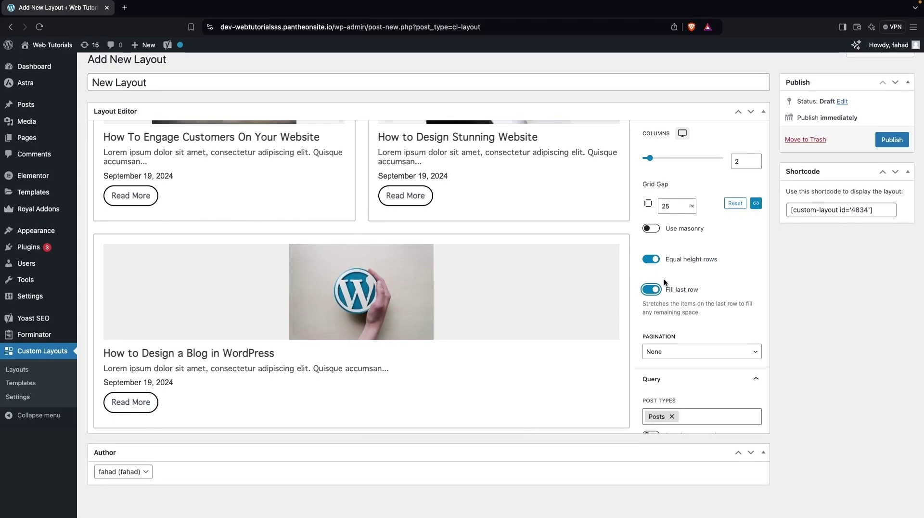
scroll(669, 296, down, 3)
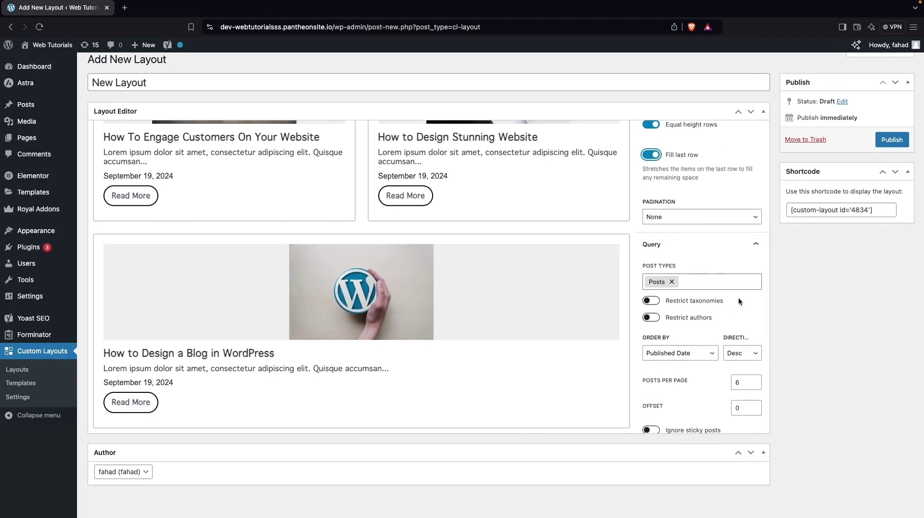
Step: Try adding My Templates to the layout's queried post types, then remove it again
click(695, 282)
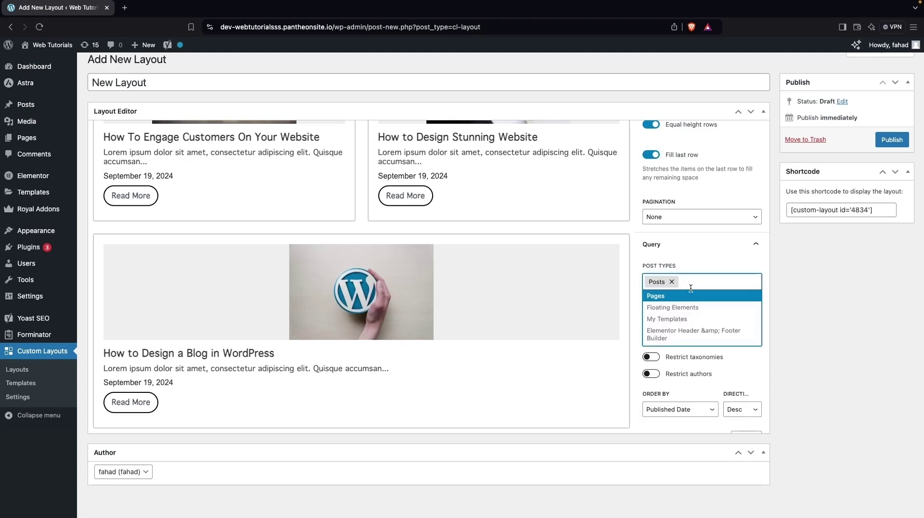
click(688, 319)
scroll(523, 283, down, 5)
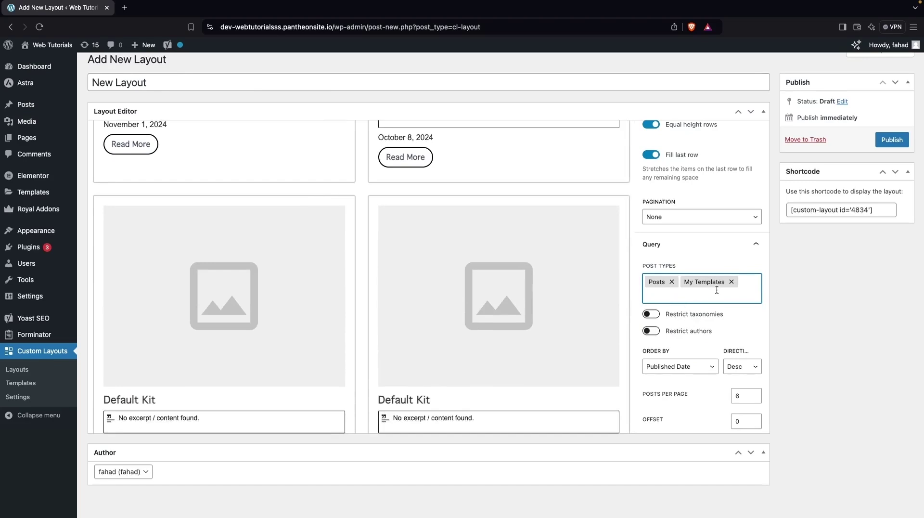
key(BackSpace)
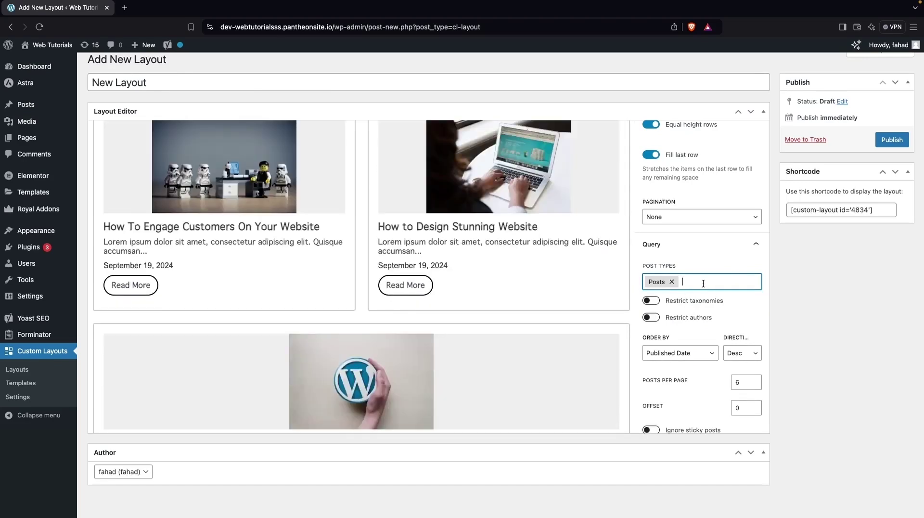
Step: Add Pages to the layout's queried post types and check the items in the preview
click(703, 284)
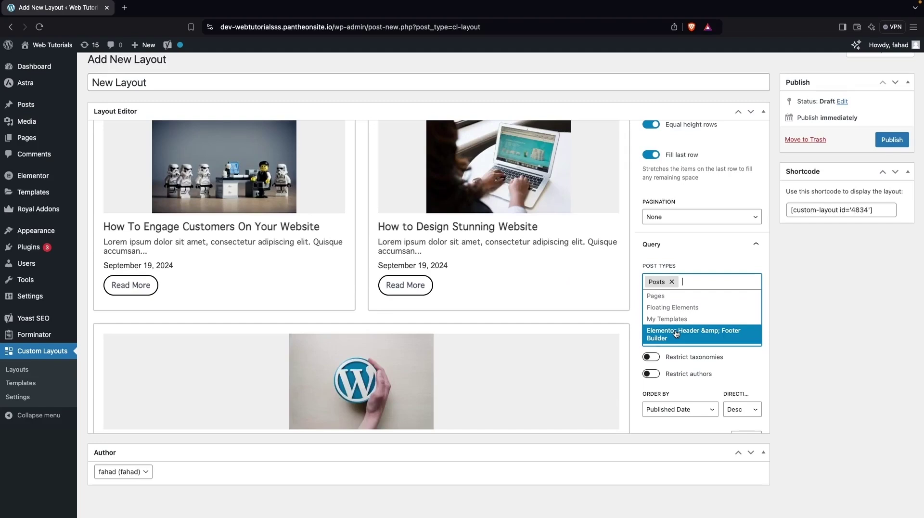
click(666, 297)
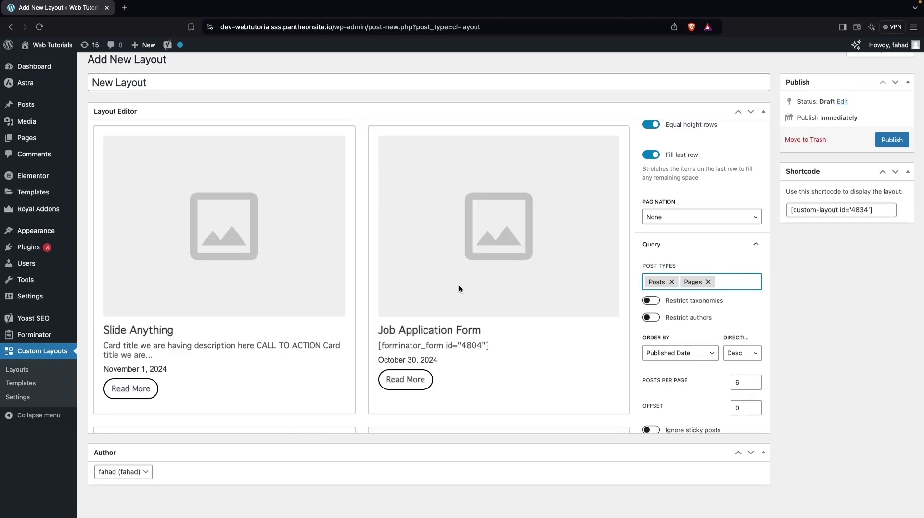
scroll(459, 288, down, 5)
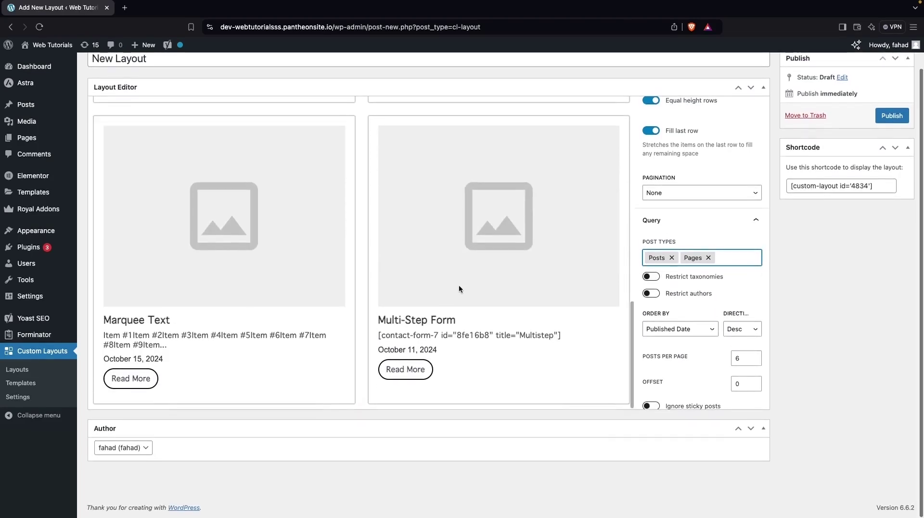
scroll(458, 289, up, 4)
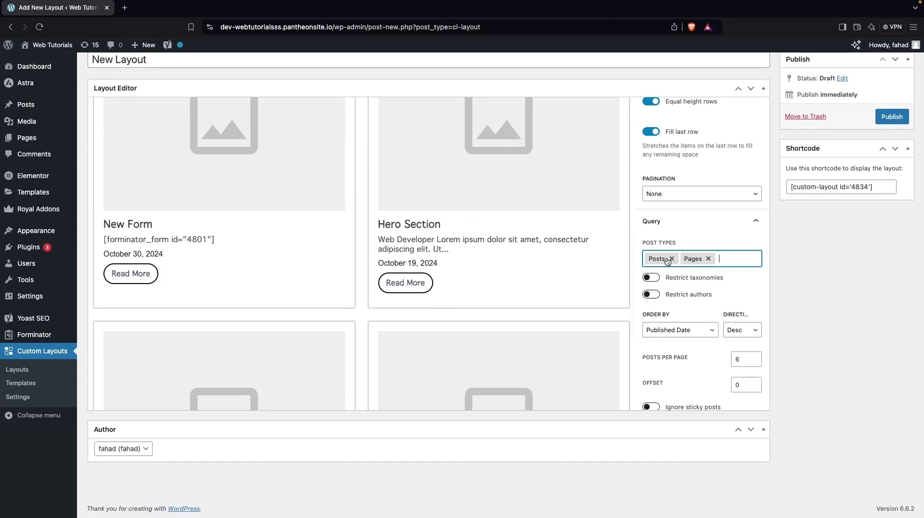
scroll(501, 268, down, 4)
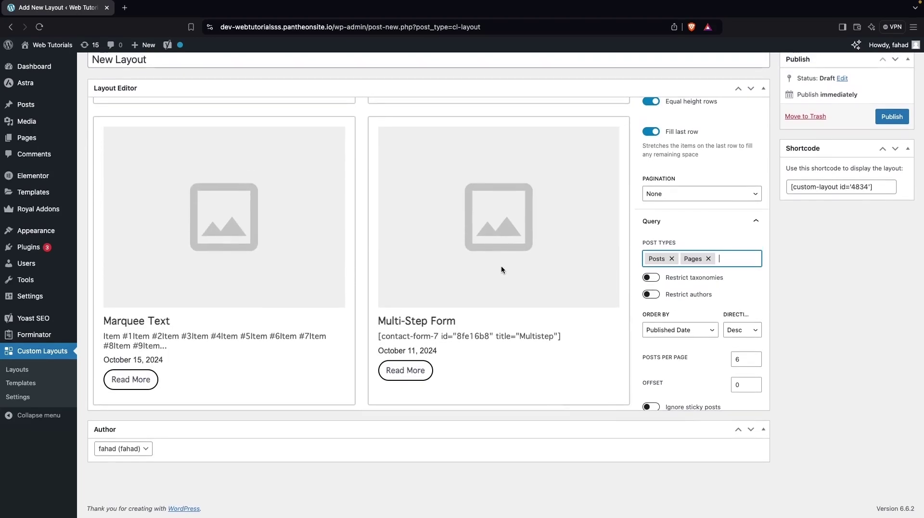
Step: Set the layout's pagination to Numbers and review the remaining query options
click(687, 192)
click(664, 204)
scroll(466, 247, up, 3)
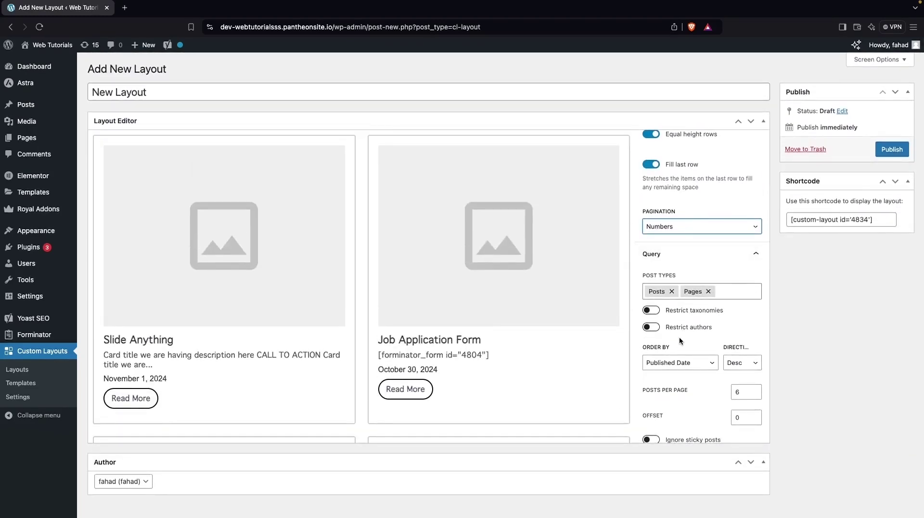
scroll(680, 336, down, 2)
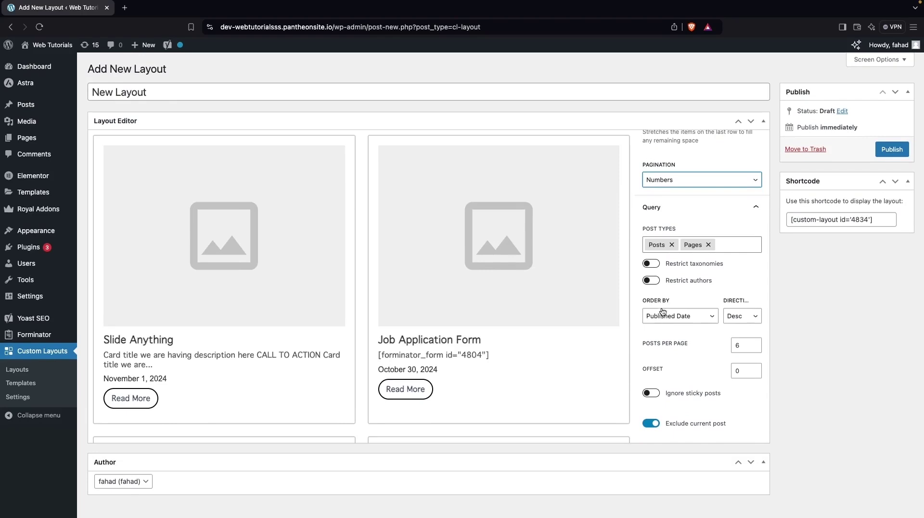
scroll(703, 356, down, 3)
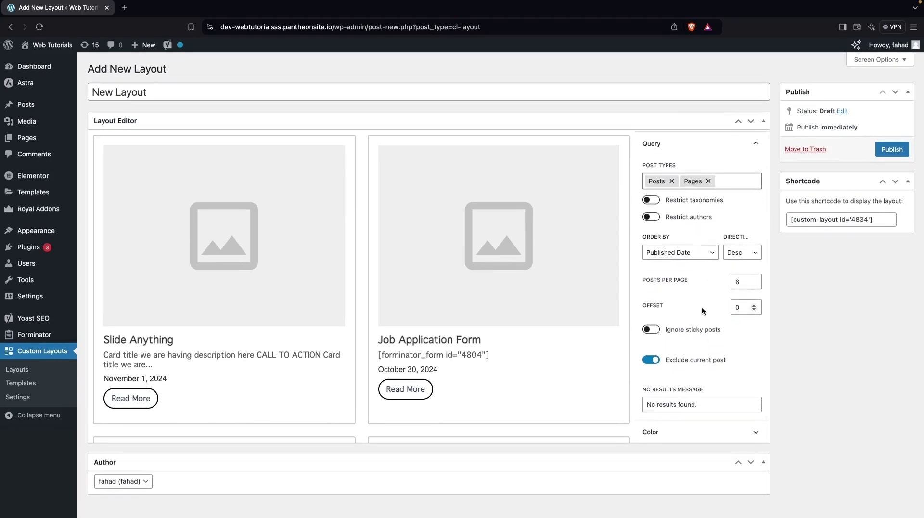
Step: Select the layout's shortcode text and publish the New Layout layout
scroll(702, 307, down, 3)
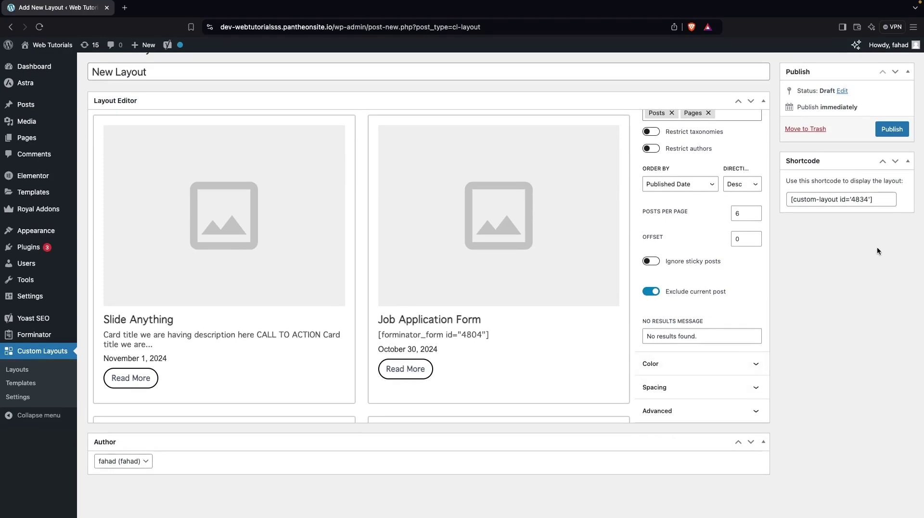
click(834, 197)
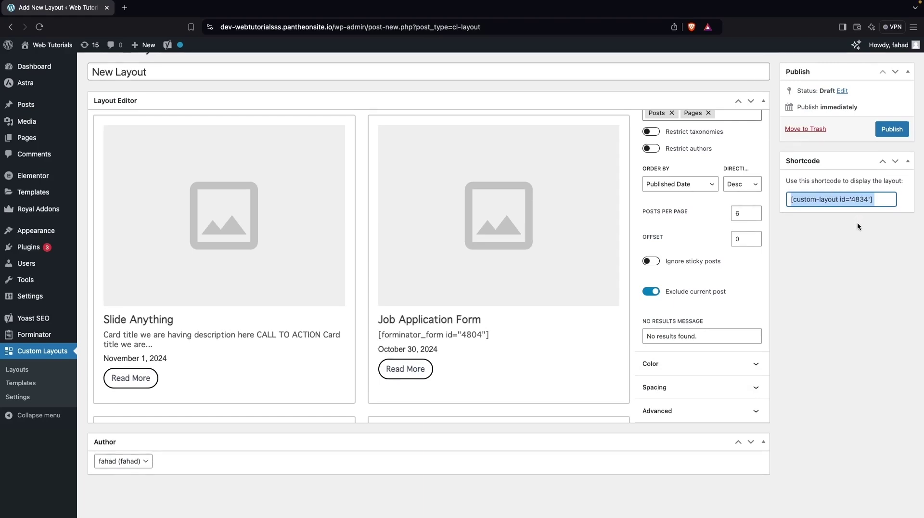
click(891, 130)
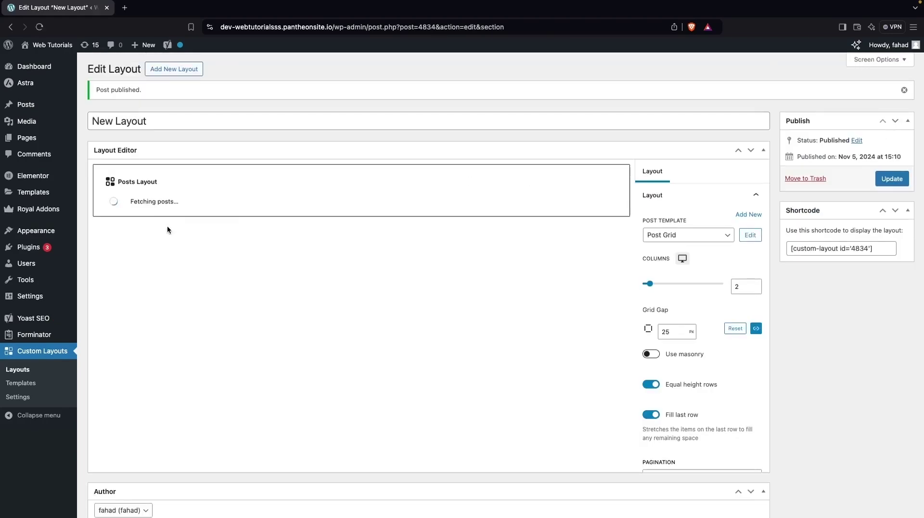
Step: Start a new WordPress page in a separate browser tab and title it "Post Grid"
mouse_move(53, 124)
mouse_move(42, 144)
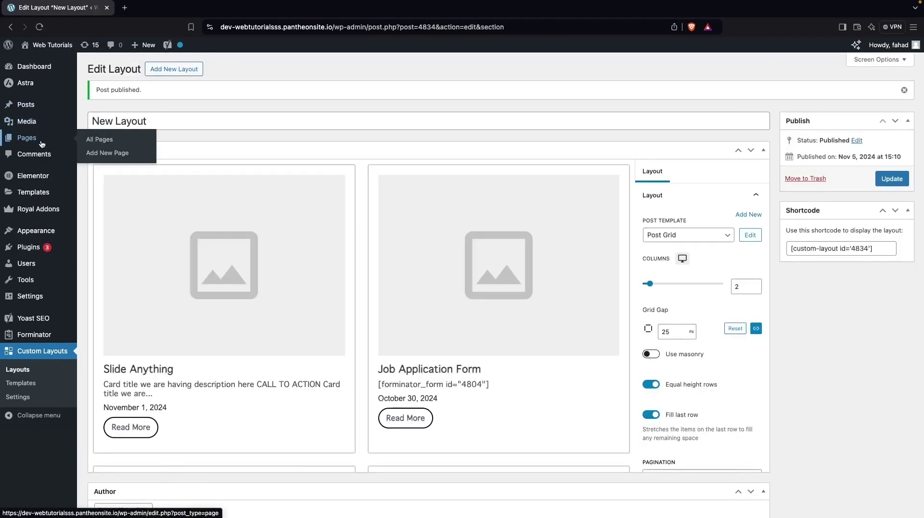
shift+super+click(98, 158)
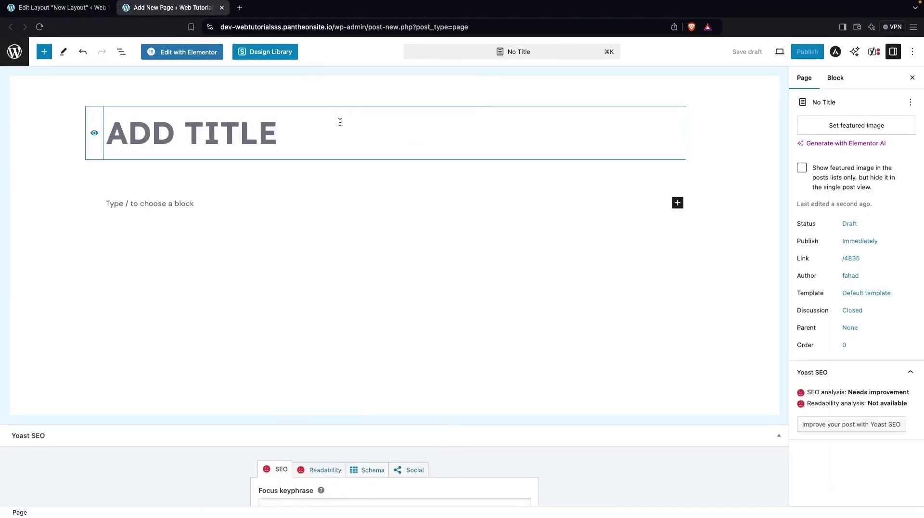
click(340, 123)
text(Post Gr)
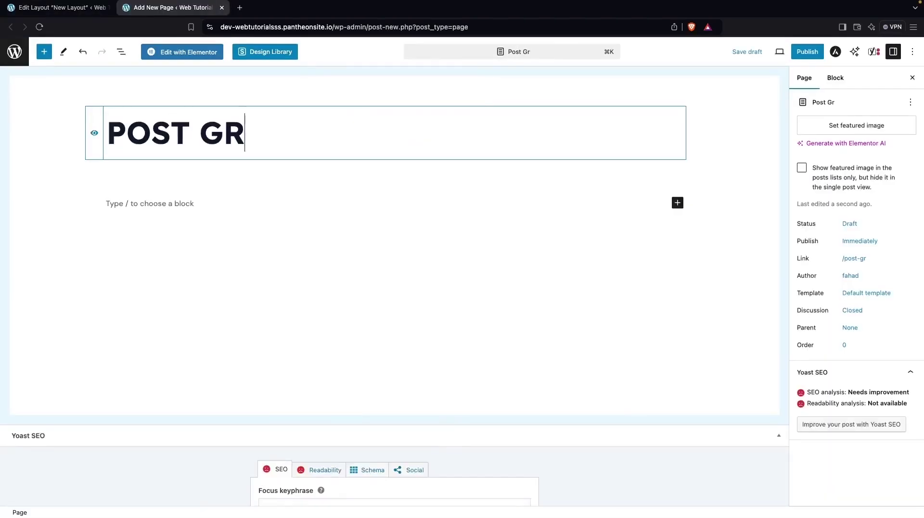
text(id)
key(Return)
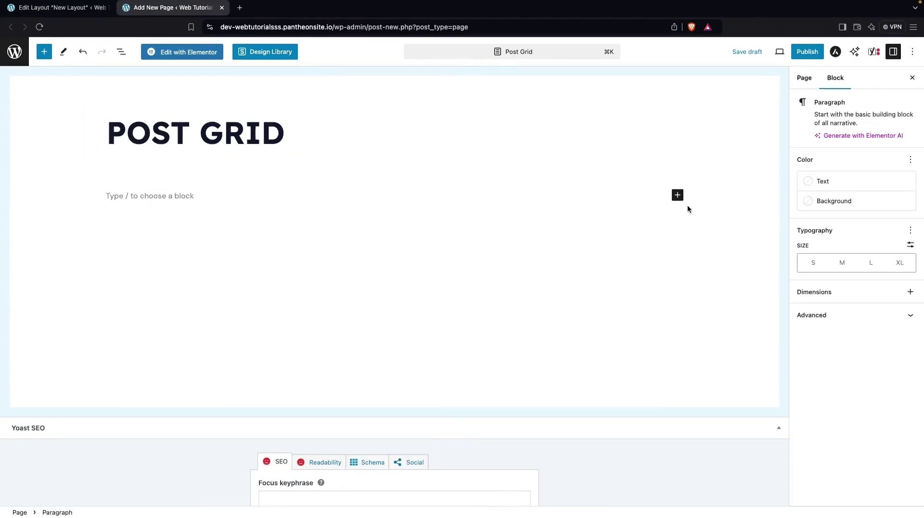
Step: Search the blocks for "post" and insert a Posts Layout block below the page title
click(677, 195)
text(post)
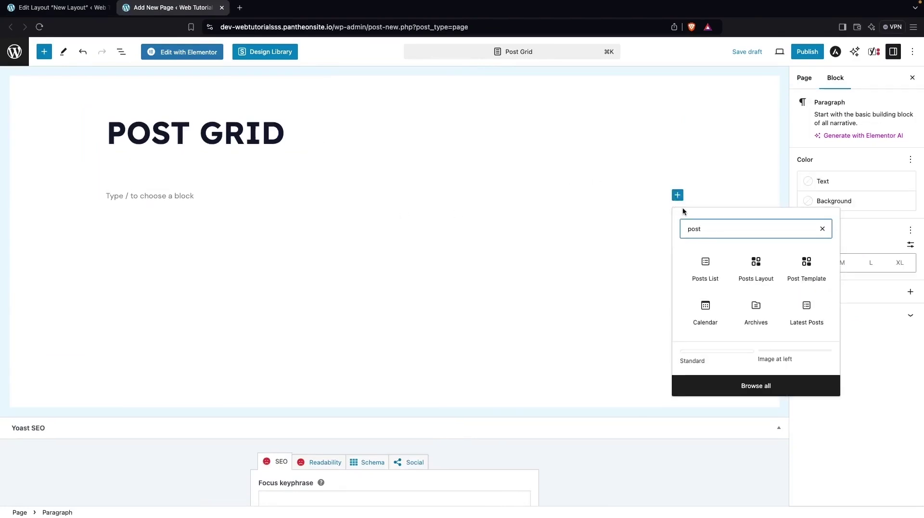
click(756, 267)
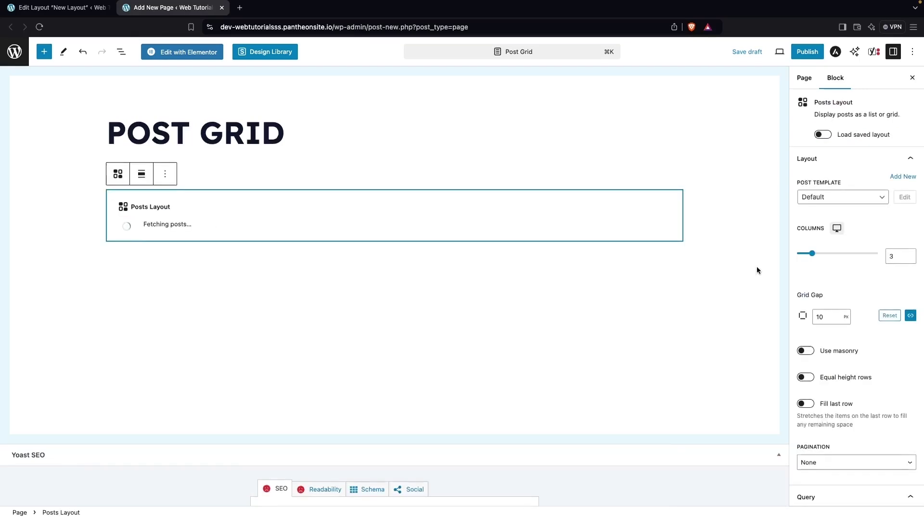
scroll(550, 282, down, 1)
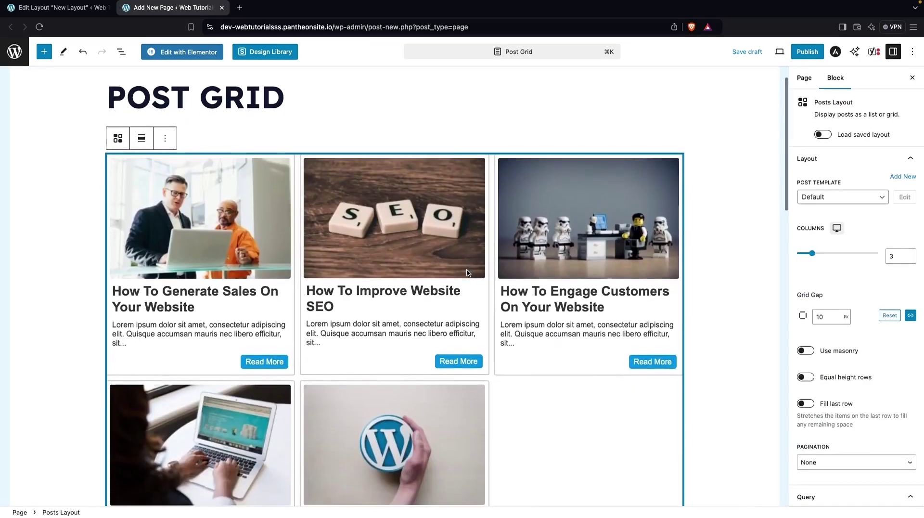
Step: Assign the Post Grid post template to the Posts Layout block and set it to 2 columns
click(826, 196)
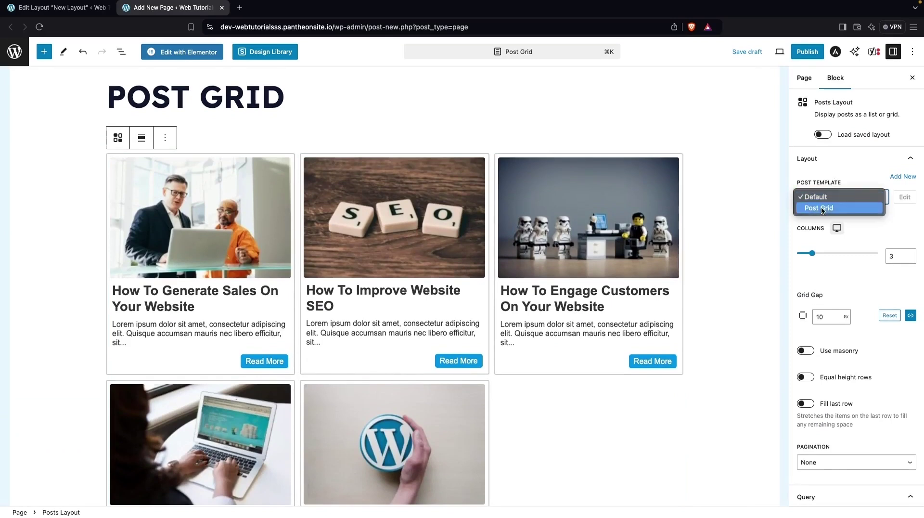
click(828, 207)
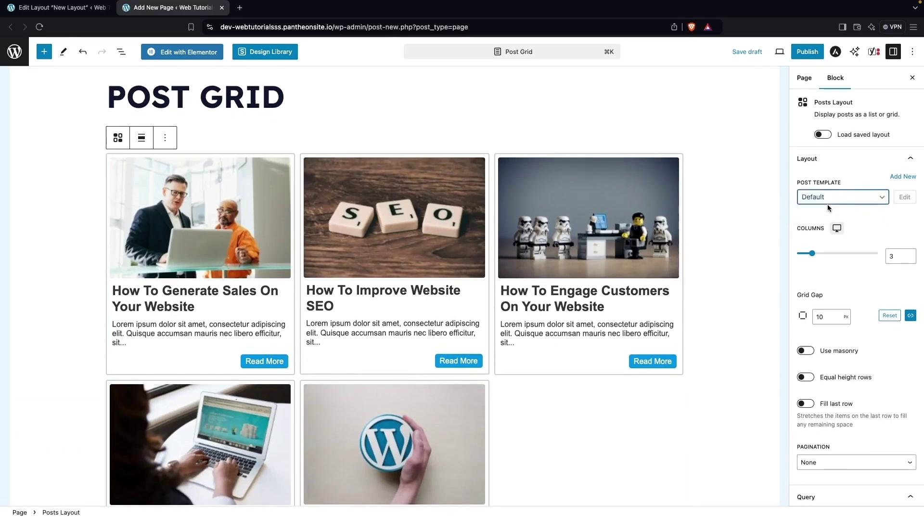
scroll(608, 284, down, 3)
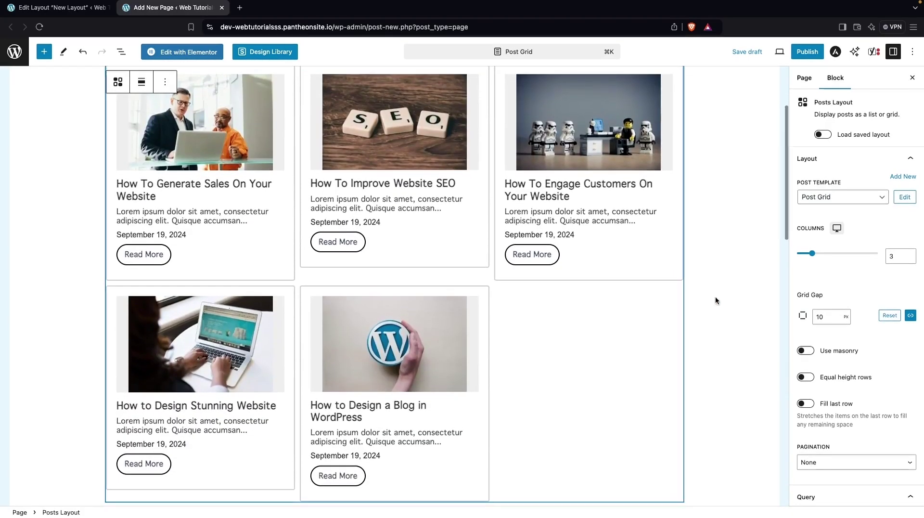
click(899, 250)
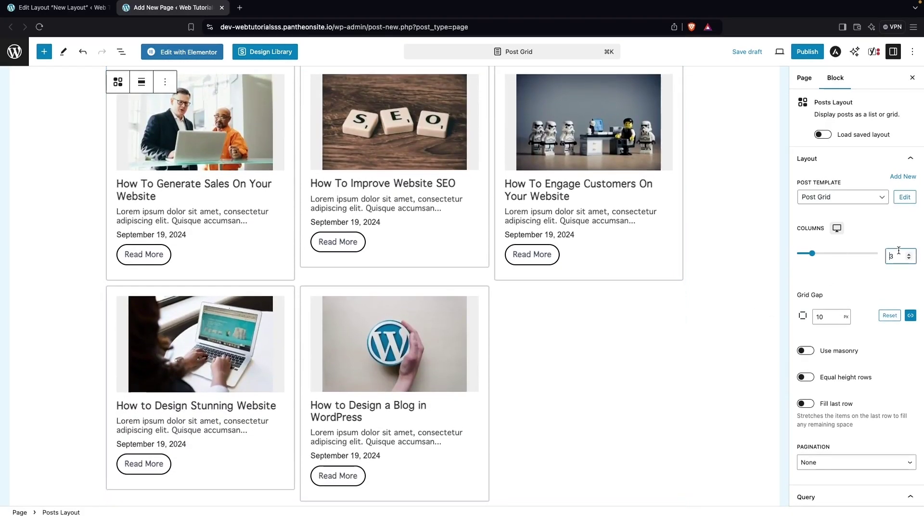
key(Up)
key(Down)
key(Down)
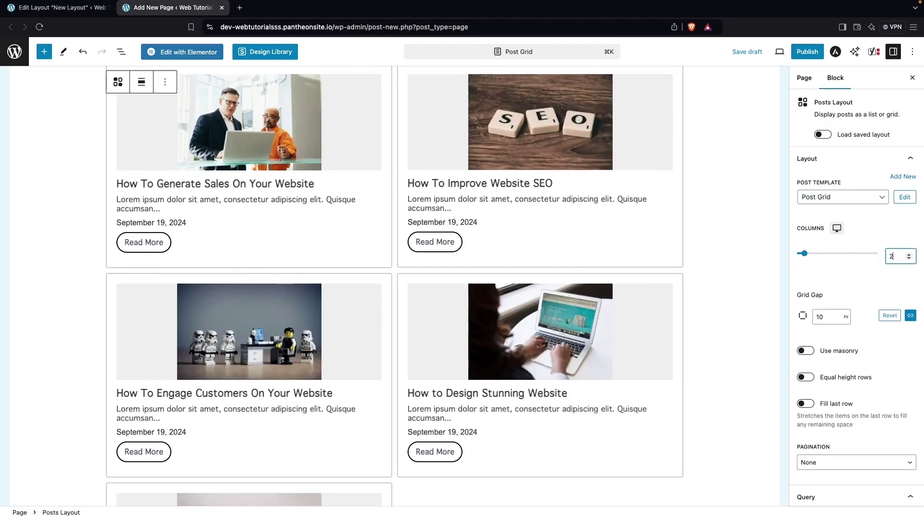
Step: Set the Posts Layout block's grid gap to 20 px
scroll(830, 302, down, 2)
click(830, 280)
key(Up)
key(Up)
key(Up)
key(Up)
key(Up)
key(Up)
key(Up)
key(Up)
key(Up)
key(Up)
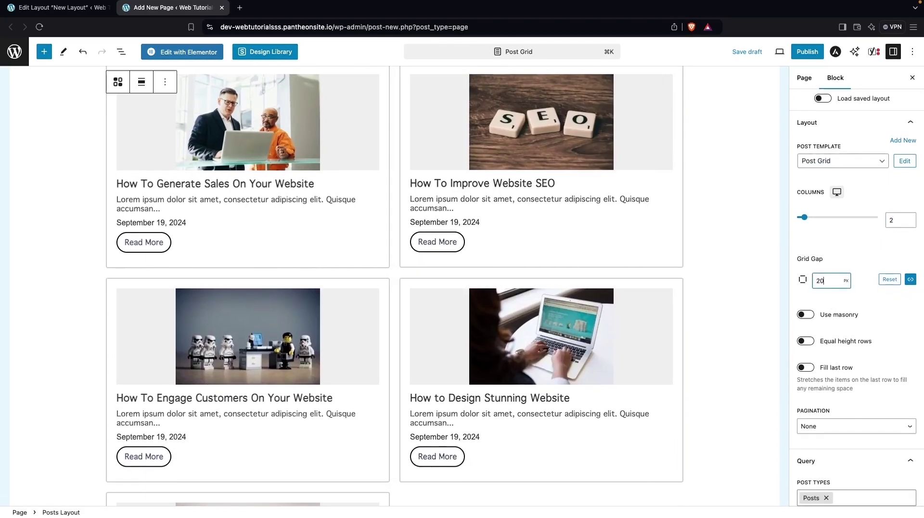
Step: Turn on Fill last row for the Posts Layout block and set its pagination to Numbers
scroll(838, 231, down, 1)
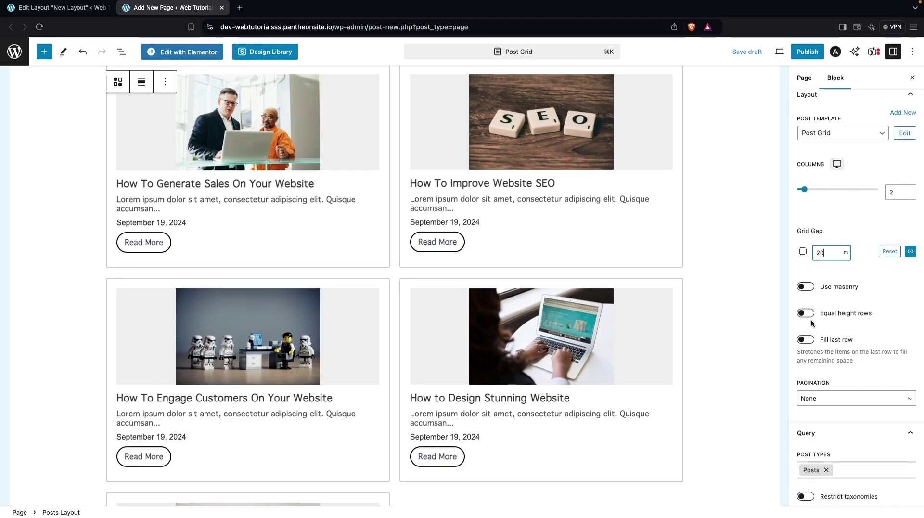
click(802, 341)
scroll(838, 328, down, 4)
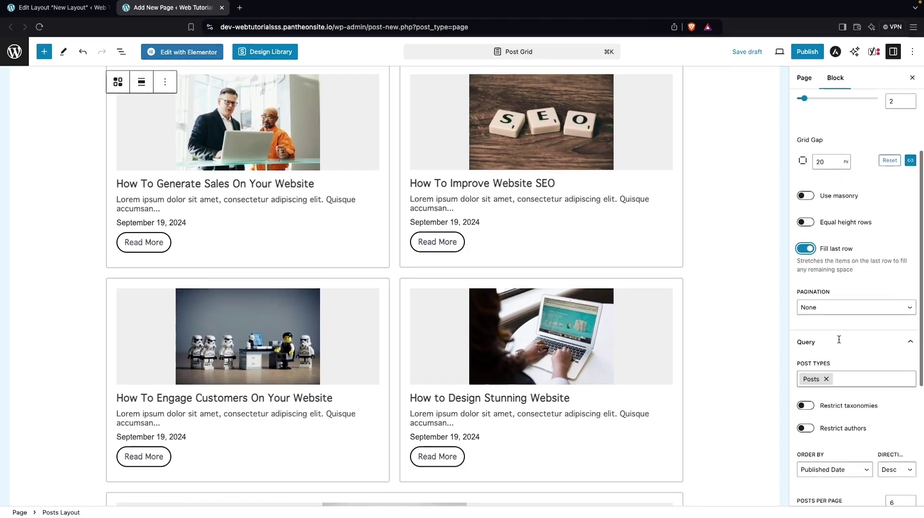
click(832, 301)
click(818, 308)
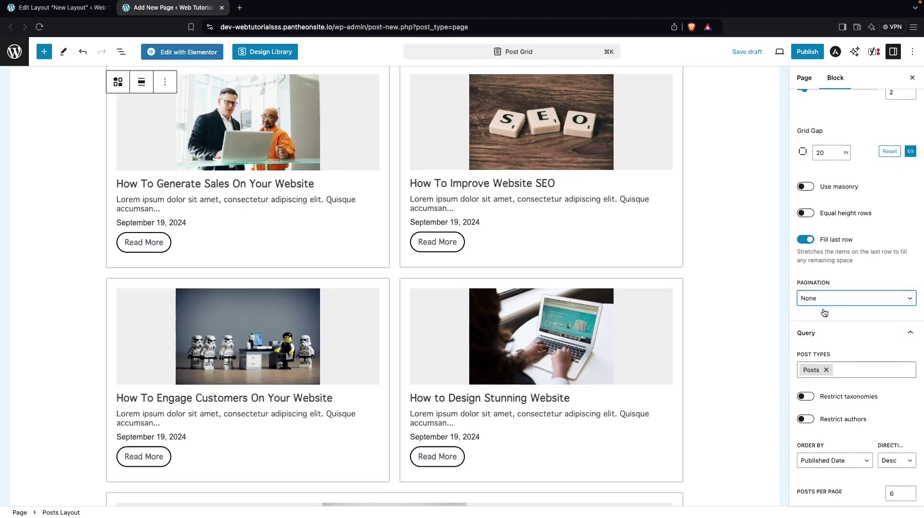
Step: Try adding Pages to the Posts Layout block's post types, check the preview, and remove Pages again
click(845, 369)
text(page)
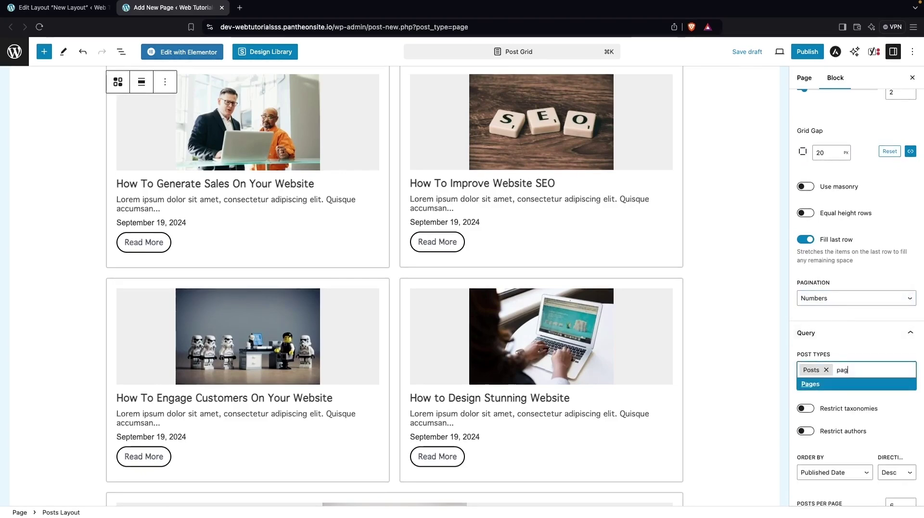
click(812, 383)
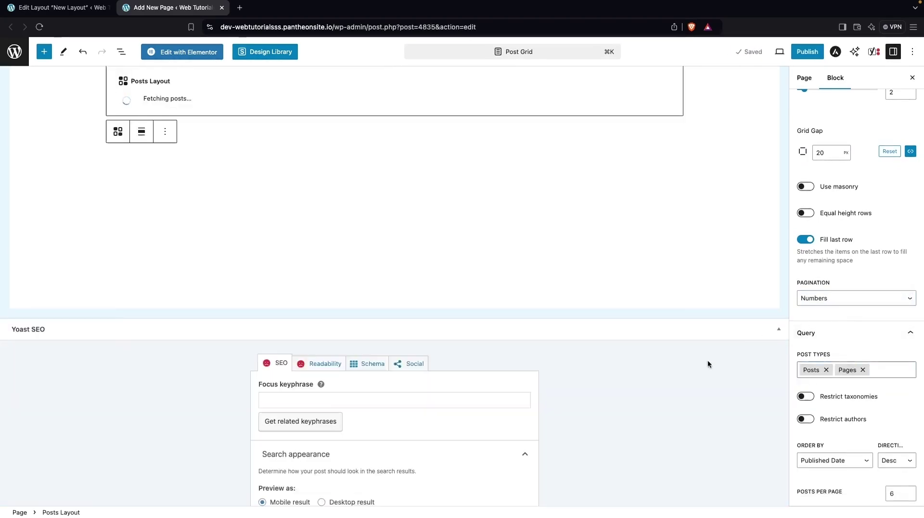
scroll(623, 335, down, 7)
scroll(623, 336, up, 10)
scroll(623, 336, down, 4)
scroll(865, 365, down, 3)
scroll(866, 361, up, 1)
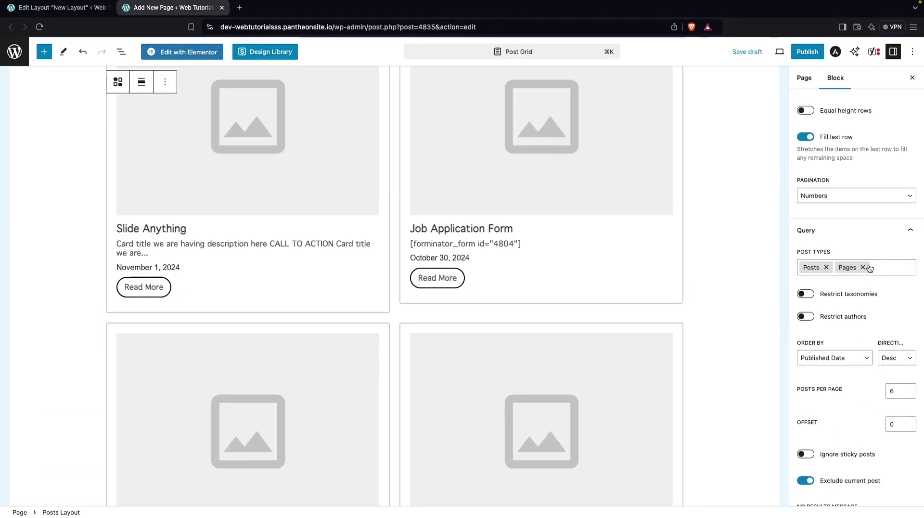
click(866, 267)
Step: Publish the Post Grid page with its two-column Posts Layout block
scroll(851, 223, up, 3)
scroll(851, 224, up, 4)
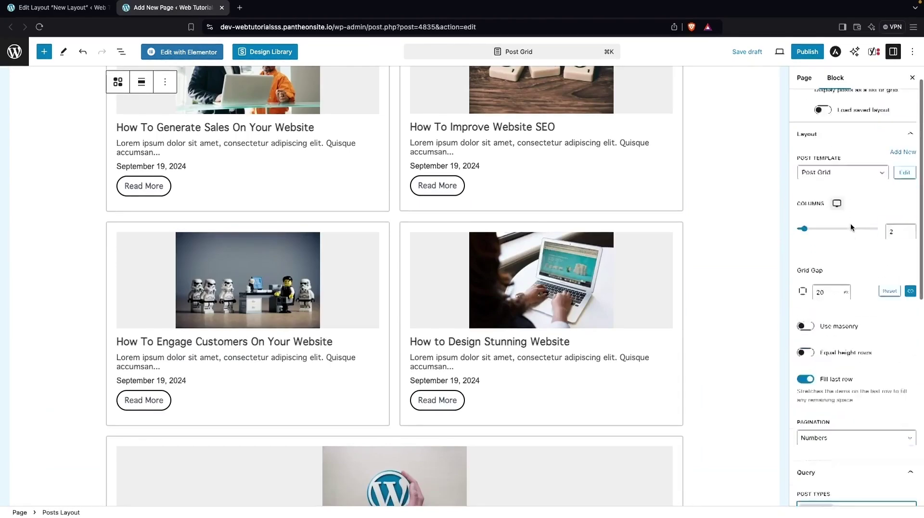
click(812, 57)
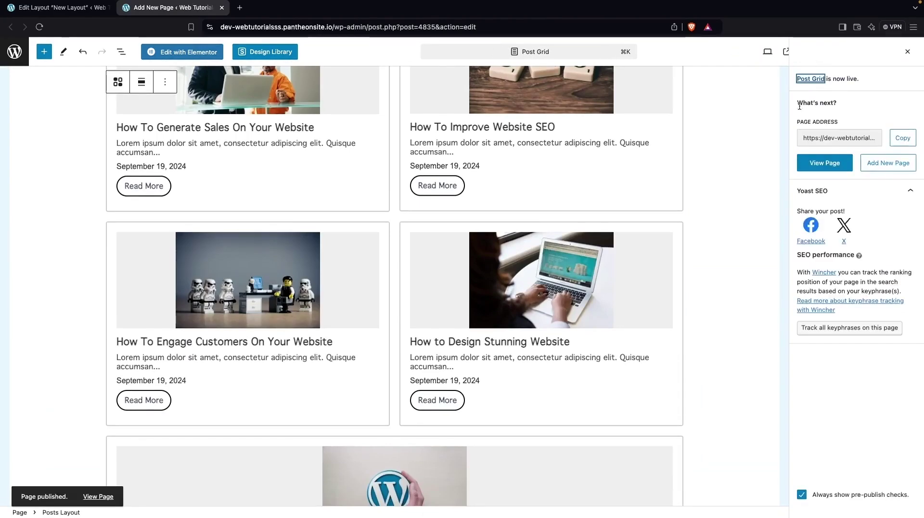
Step: Open the live Post Grid page and examine the post grid down to its last row
click(821, 164)
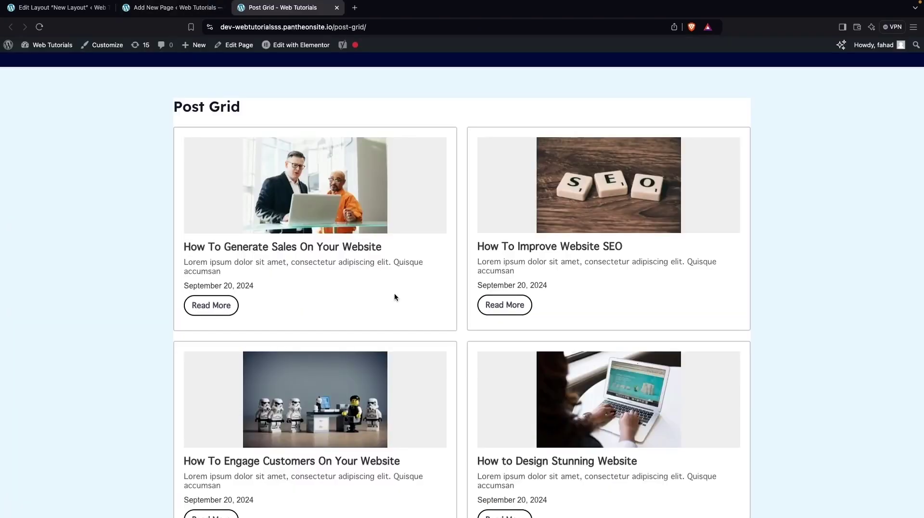
scroll(395, 296, down, 7)
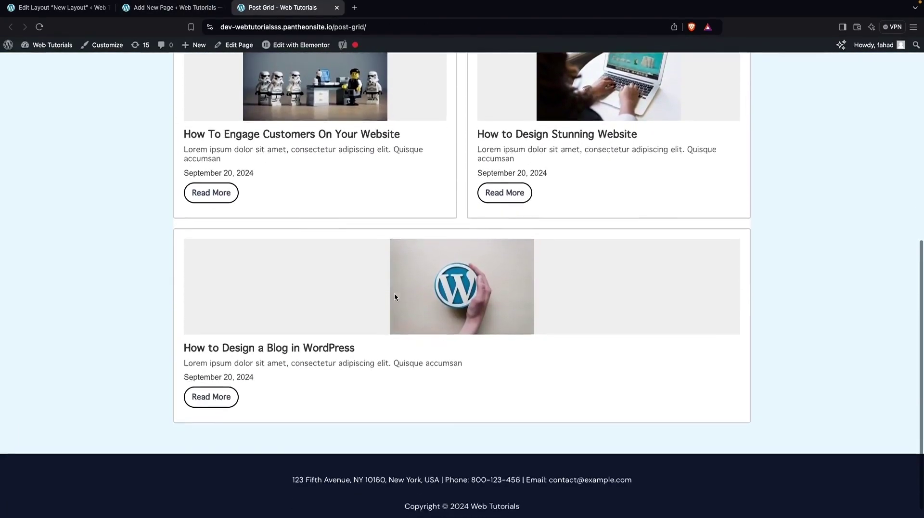
scroll(424, 284, up, 2)
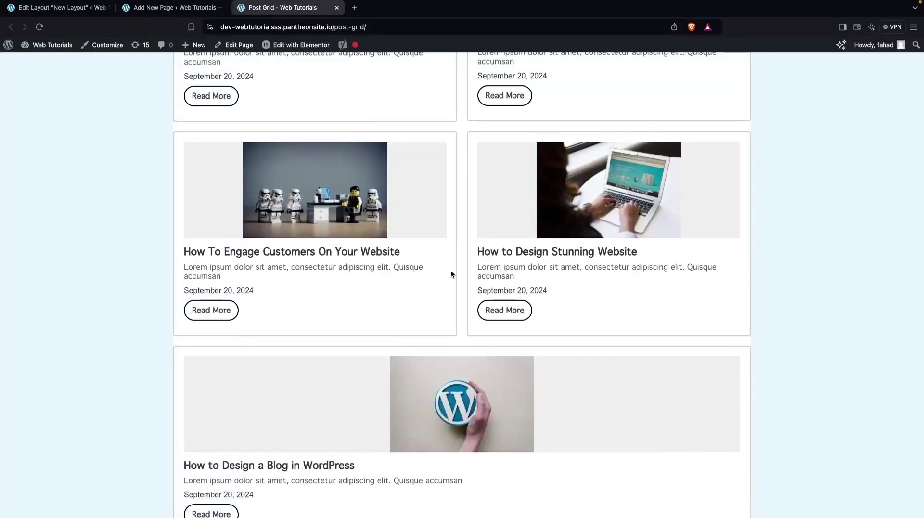